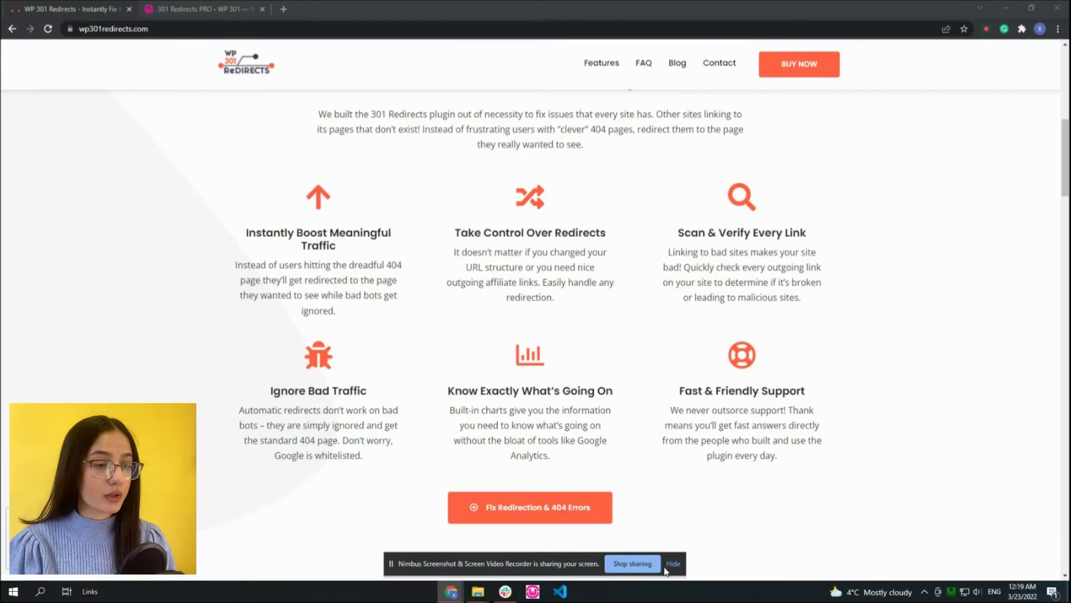
Bring up the features grid on wp301redirects.com, which describes the 301 Redirects plugin.
left_click(671, 564)
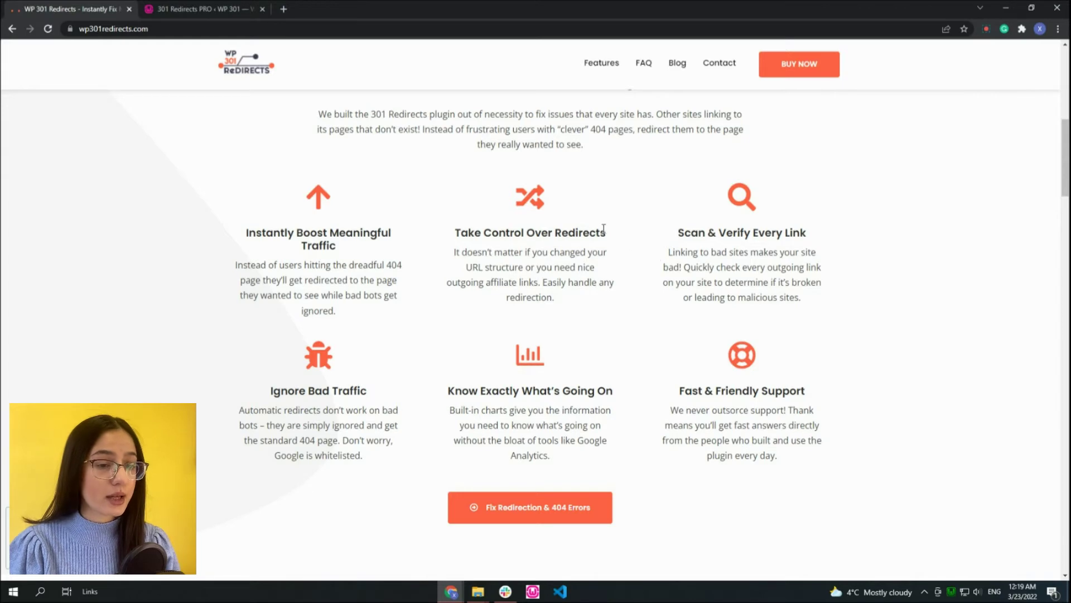
scroll(603, 229, "up", 8)
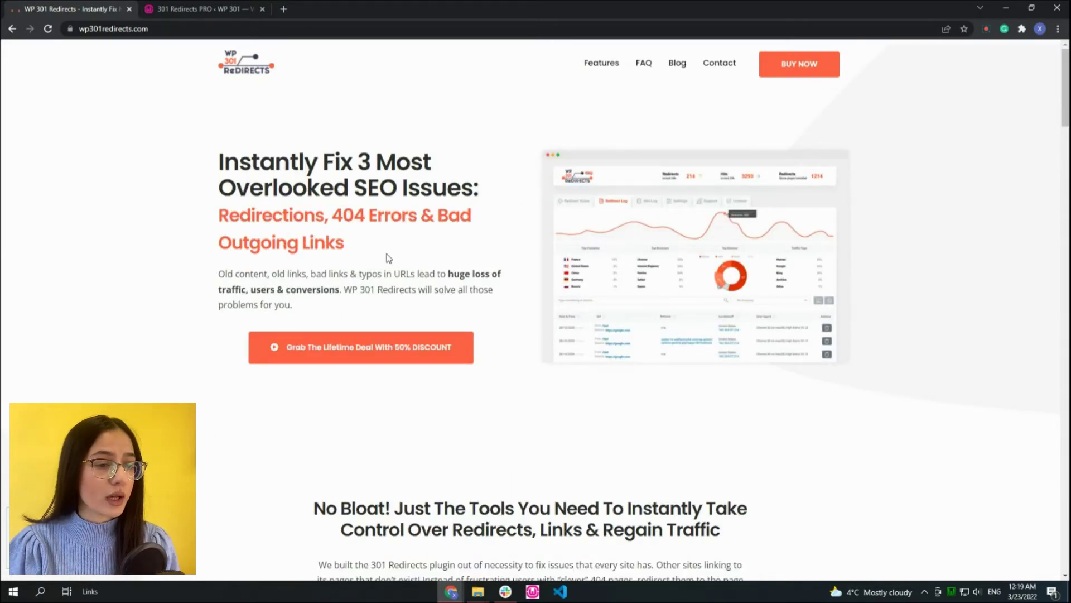
scroll(400, 206, "down", 1)
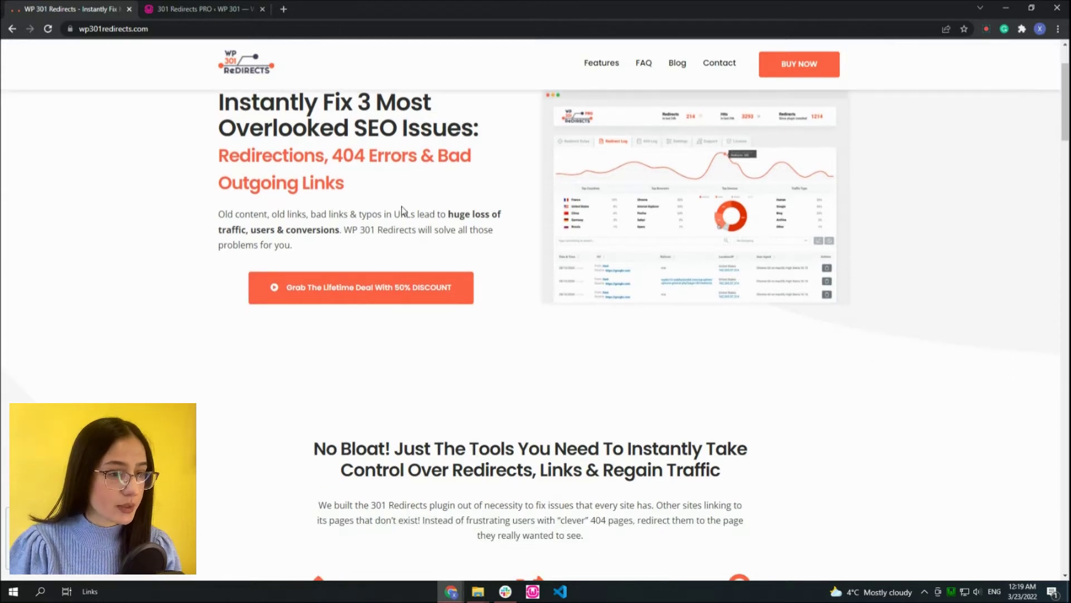
scroll(413, 211, "down", 1)
scroll(430, 212, "down", 1)
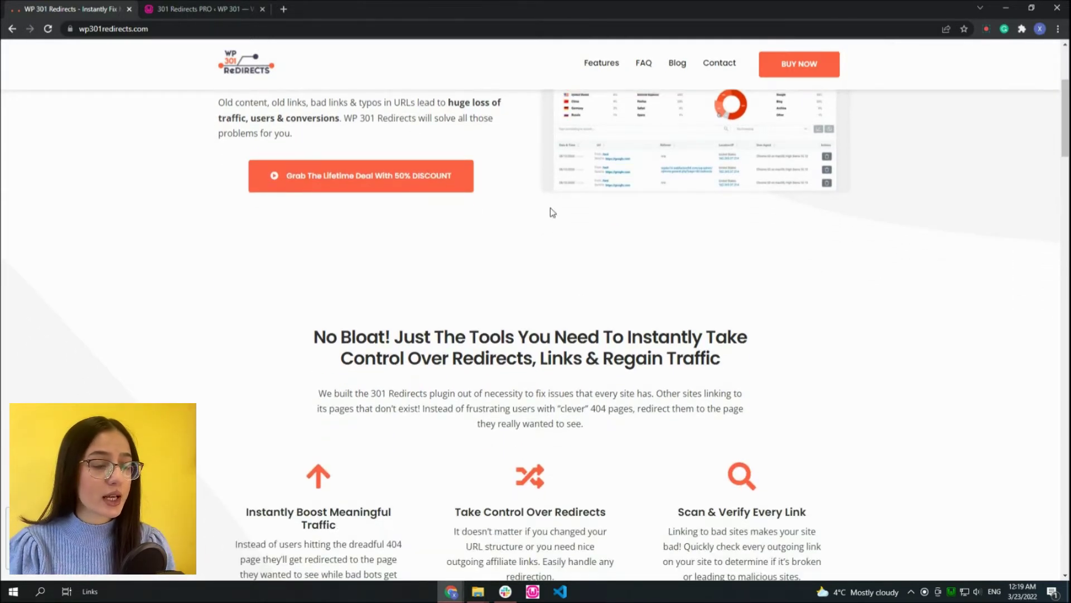
scroll(528, 292, "down", 1)
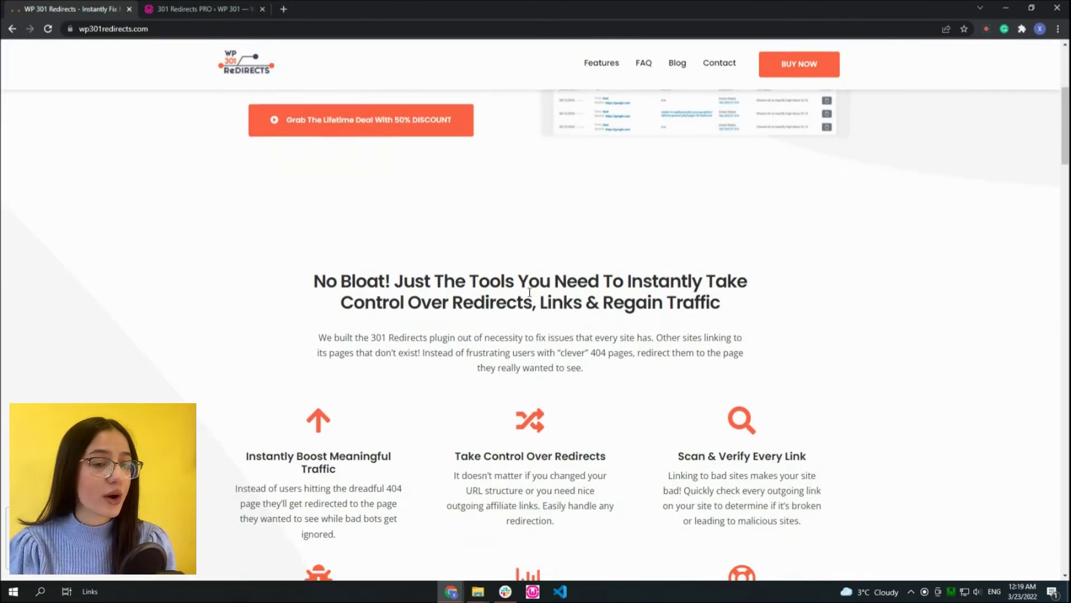
scroll(528, 292, "down", 1)
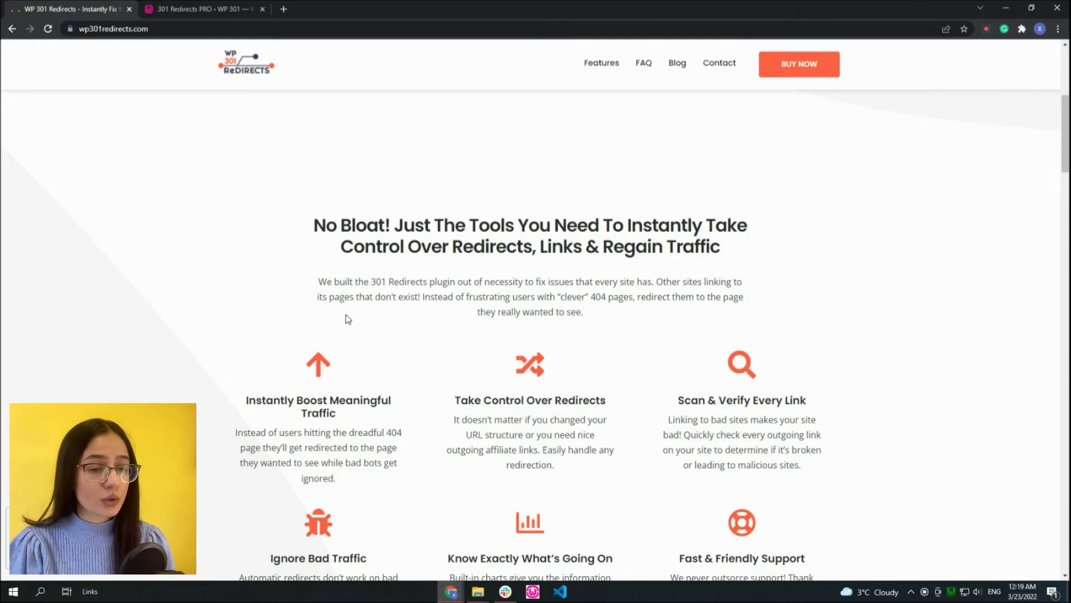
scroll(351, 321, "down", 1)
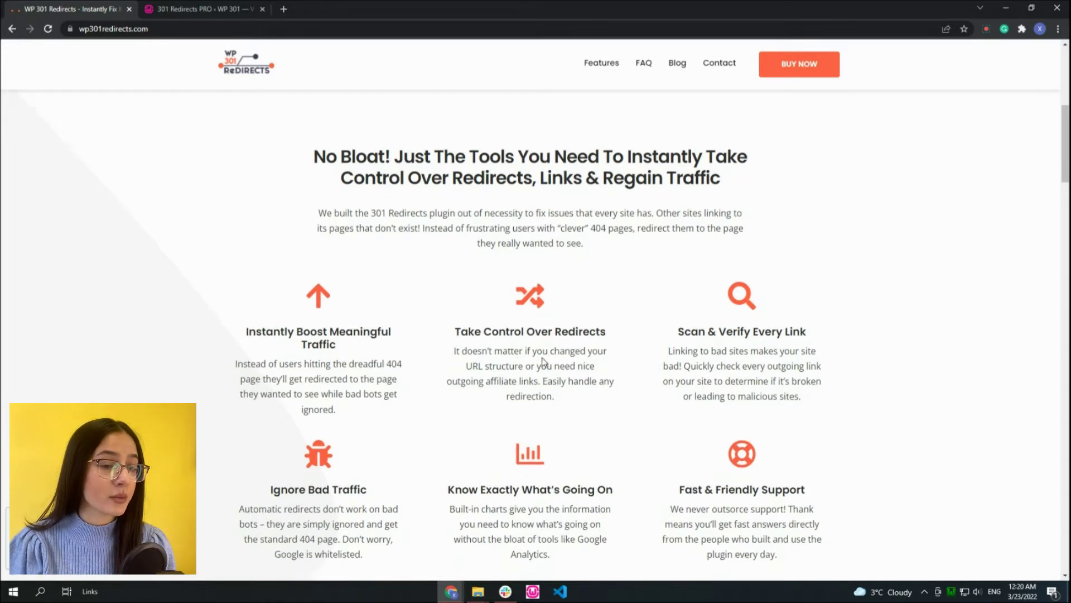
scroll(531, 369, "down", 1)
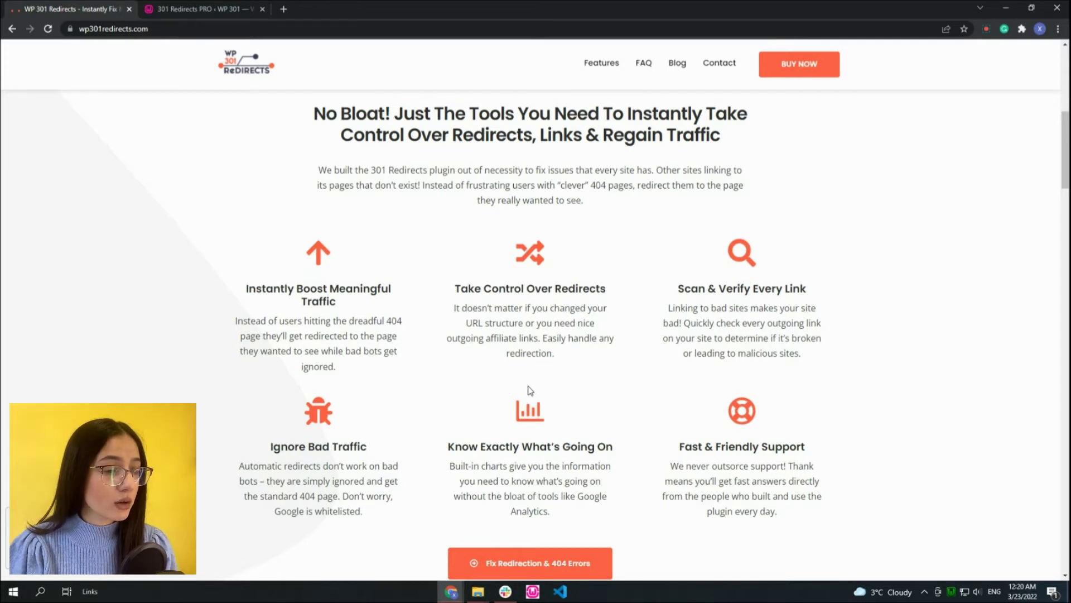
scroll(447, 375, "down", 1)
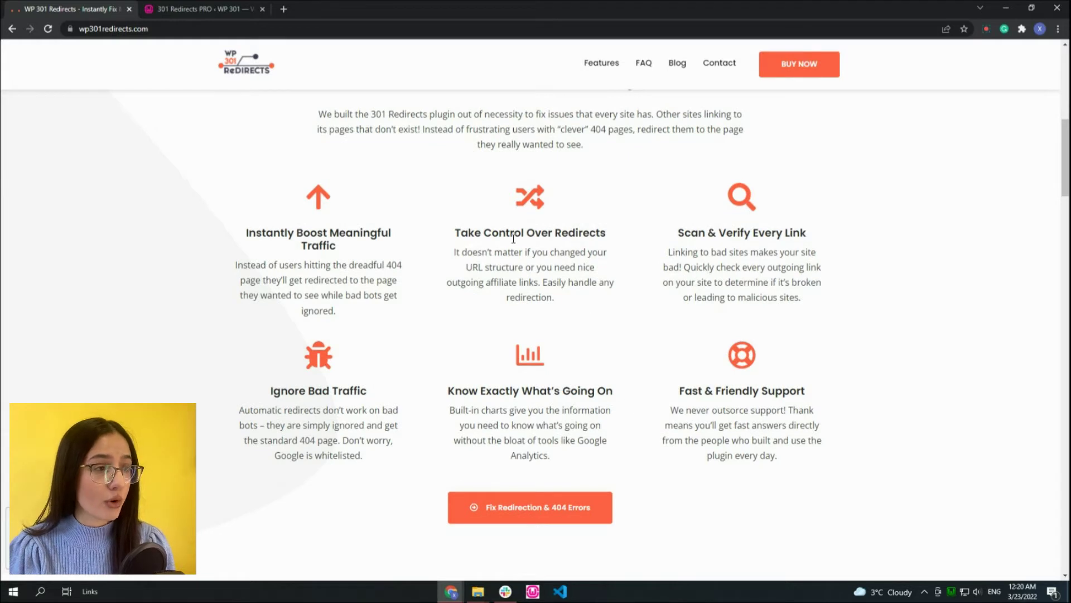
Switch to the 301 Redirects PRO admin tab and open the live site in a background tab.
left_click(204, 6)
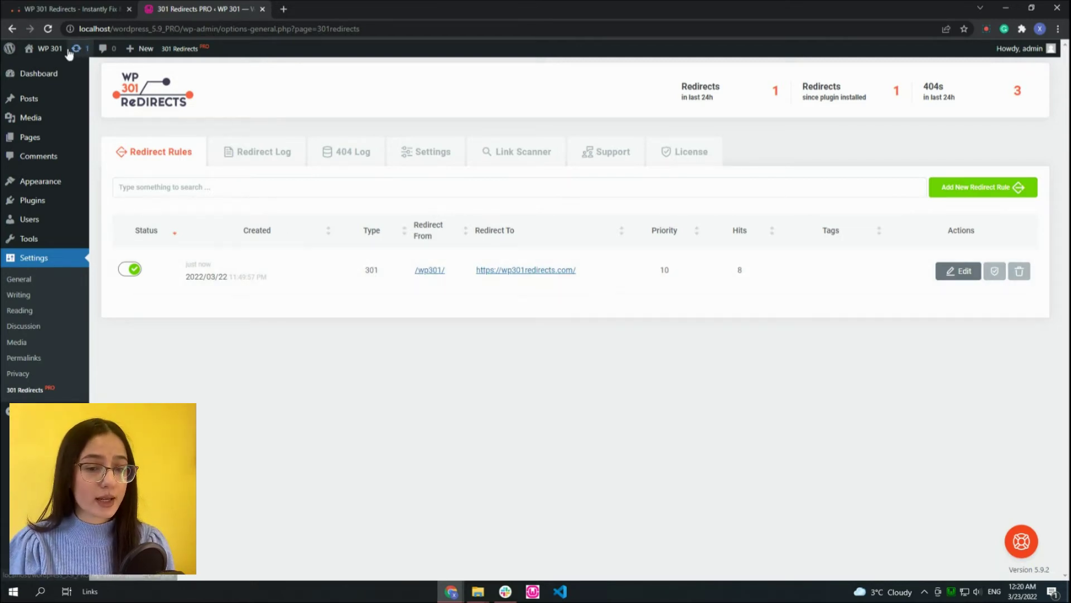
mouse_move(49, 48)
middle_click(43, 67)
left_click(289, 5)
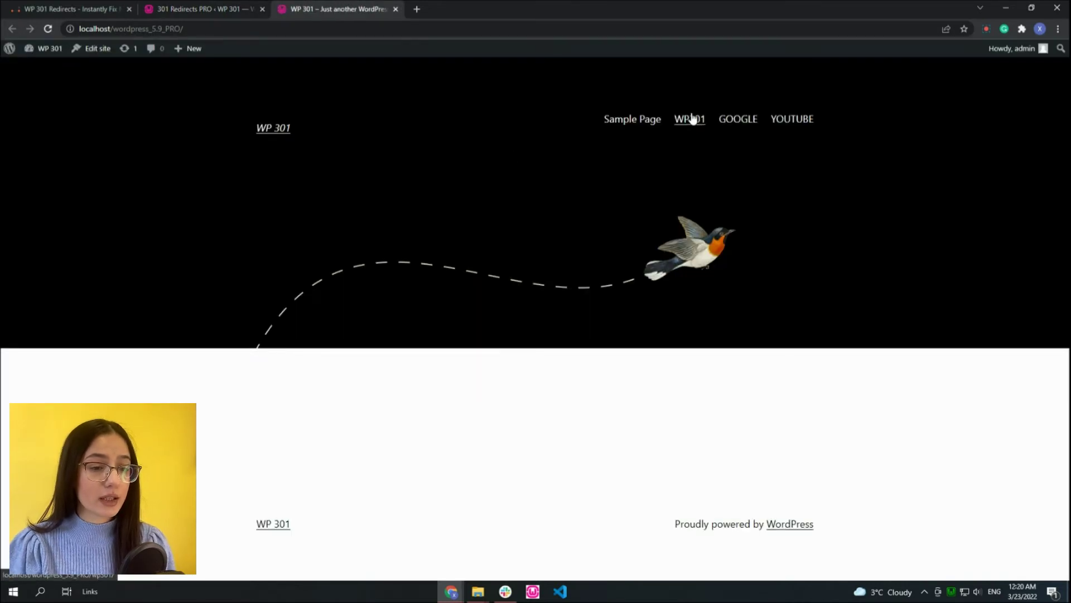
left_click(692, 129)
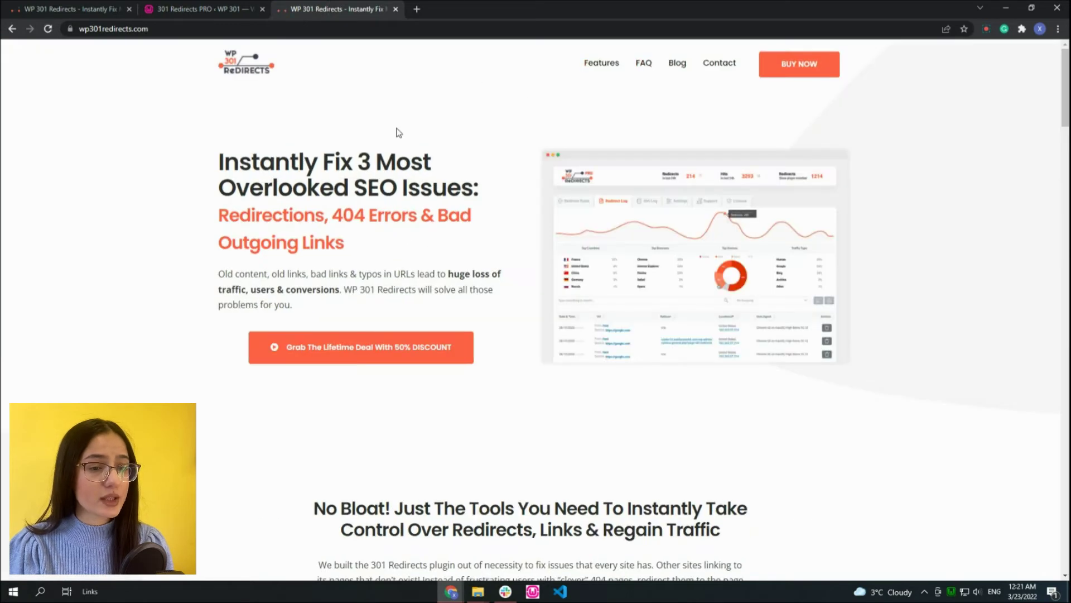
scroll(425, 352, "down", 5)
scroll(426, 353, "up", 3)
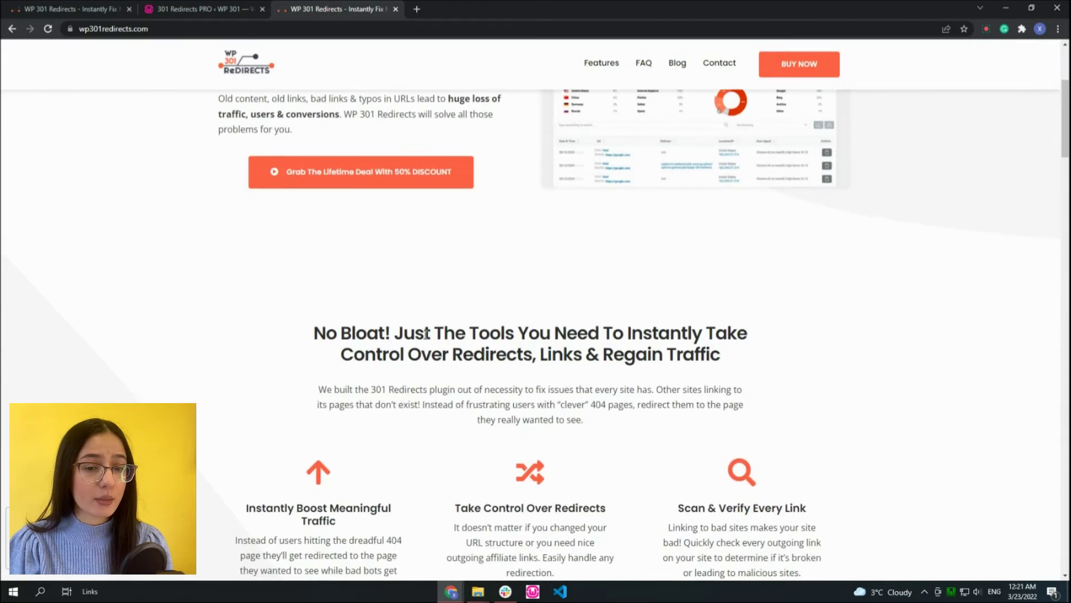
scroll(238, 182, "down", 1)
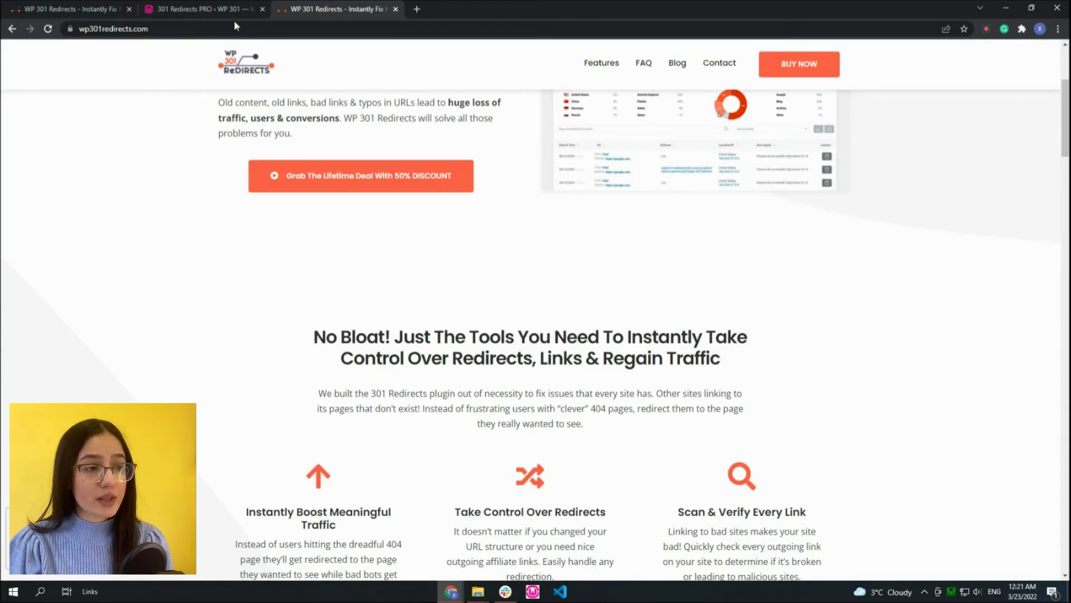
key("ctrl+w")
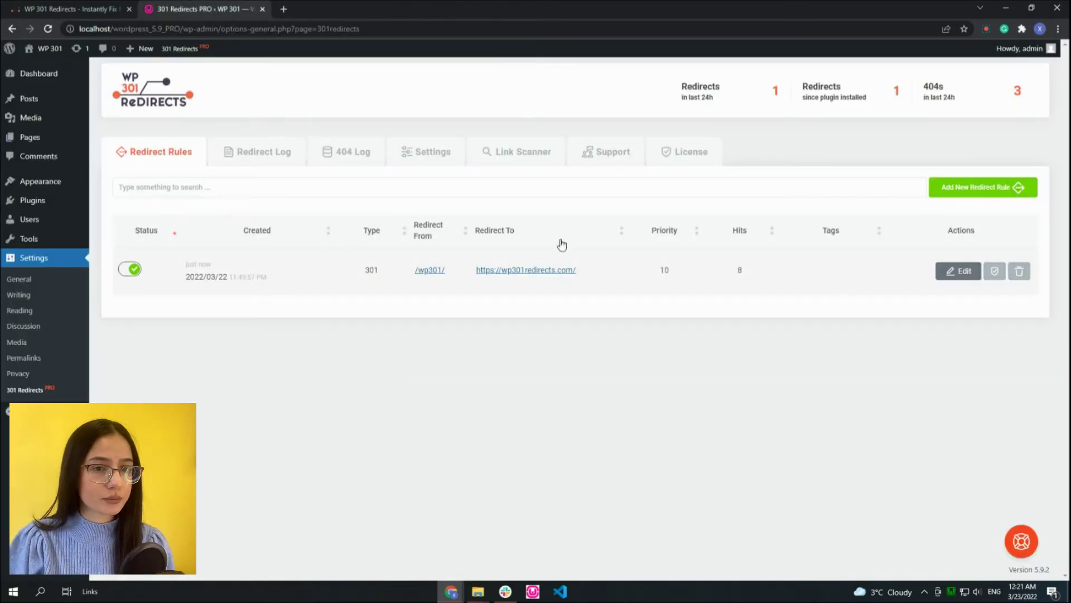
Open the site's GOOGLE page in a new tab and copy its /google/ address.
left_click(971, 187)
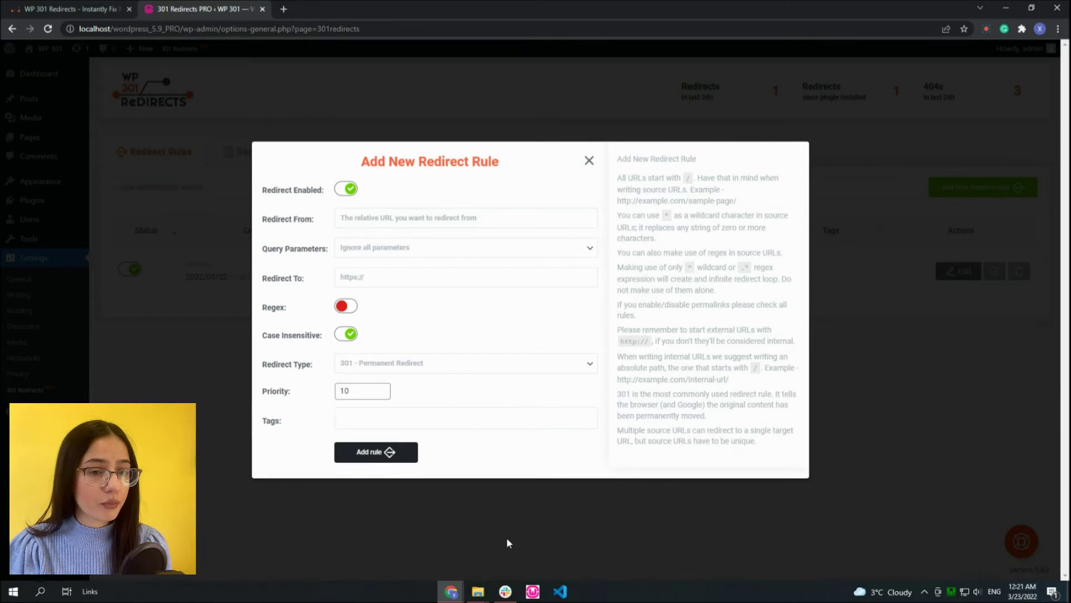
left_click(484, 539)
mouse_move(53, 49)
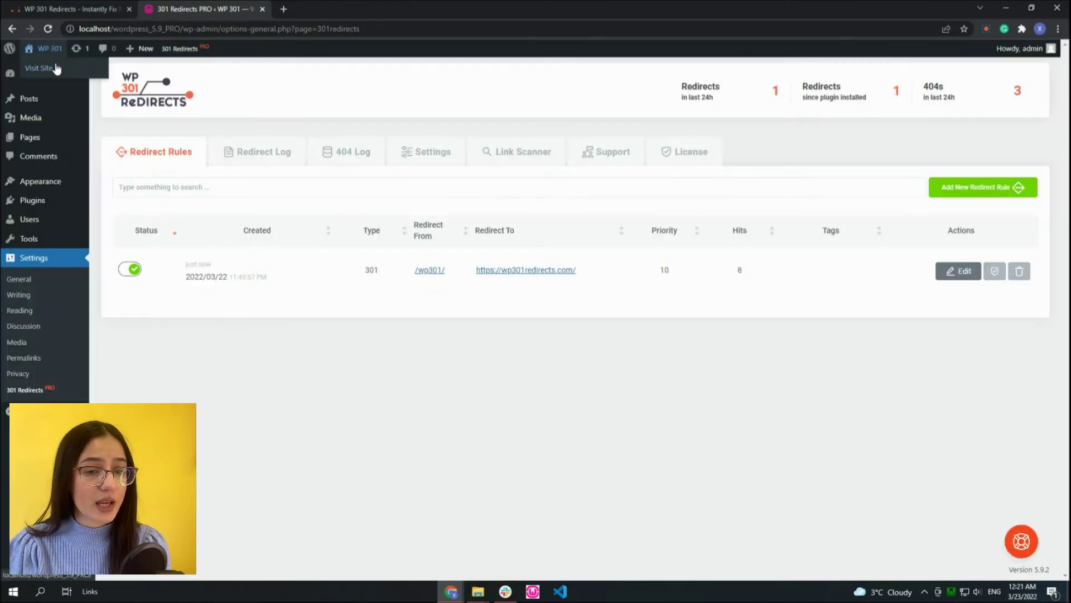
left_click(56, 68)
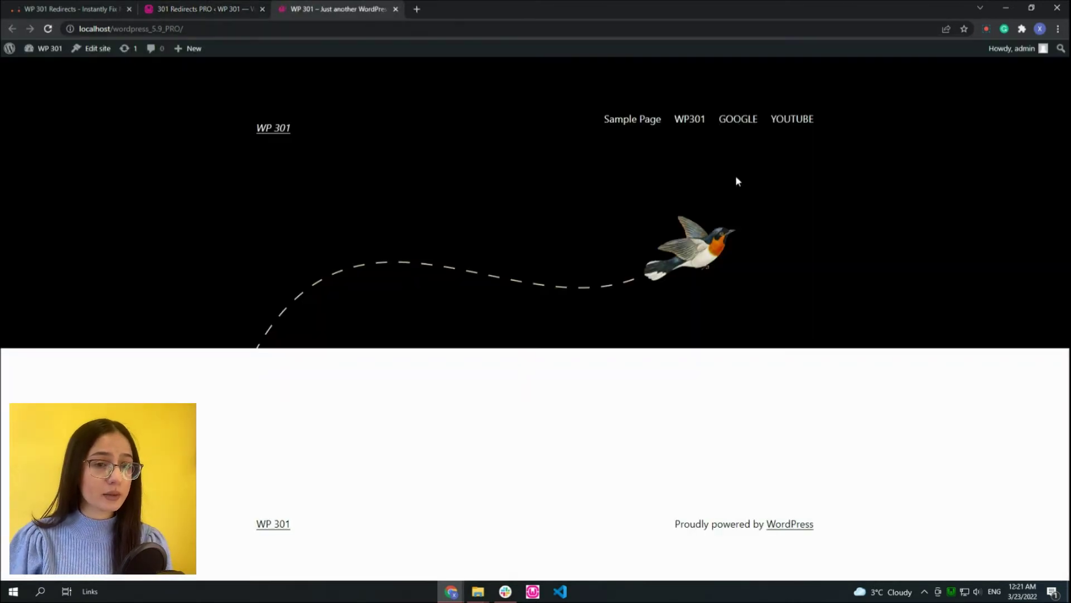
left_click(737, 119)
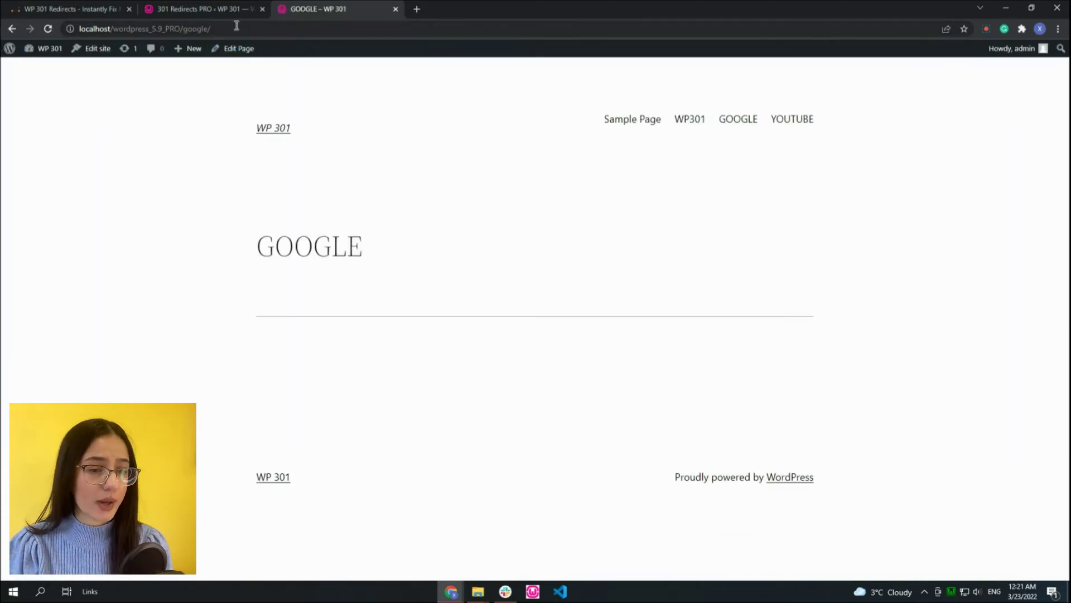
left_click(237, 28)
left_click(213, 9)
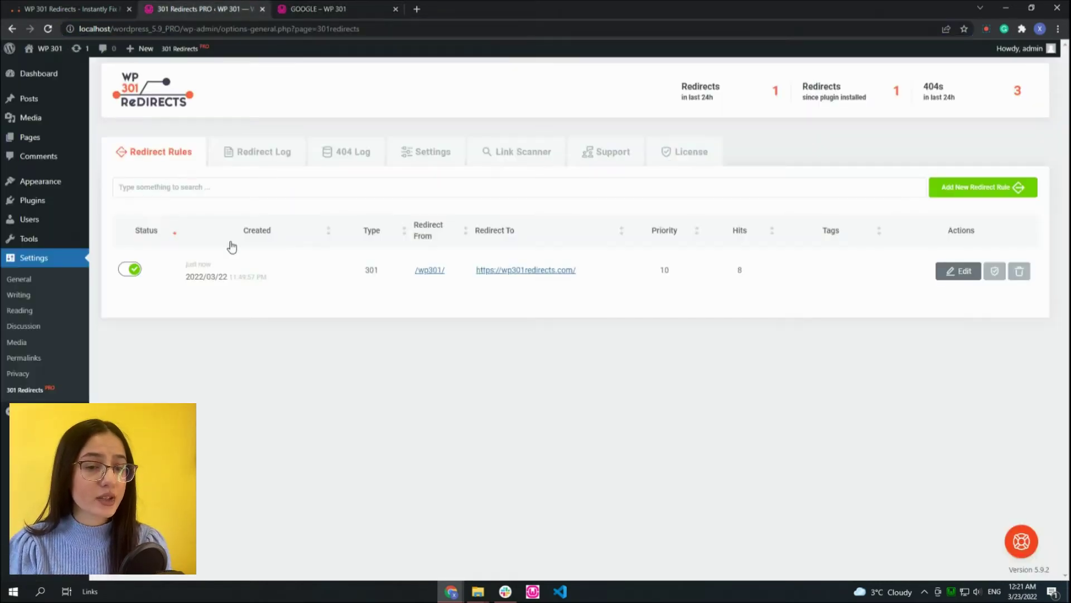
Start a new redirect rule with the site's /google/ page as Redirect From.
left_click(963, 186)
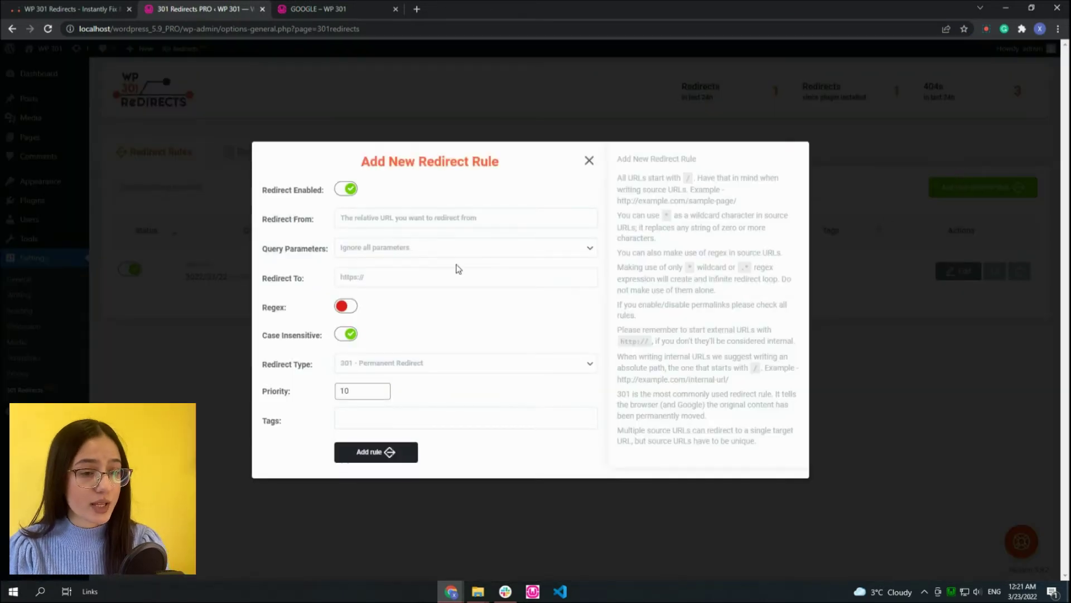
left_click(410, 218)
key("Down")
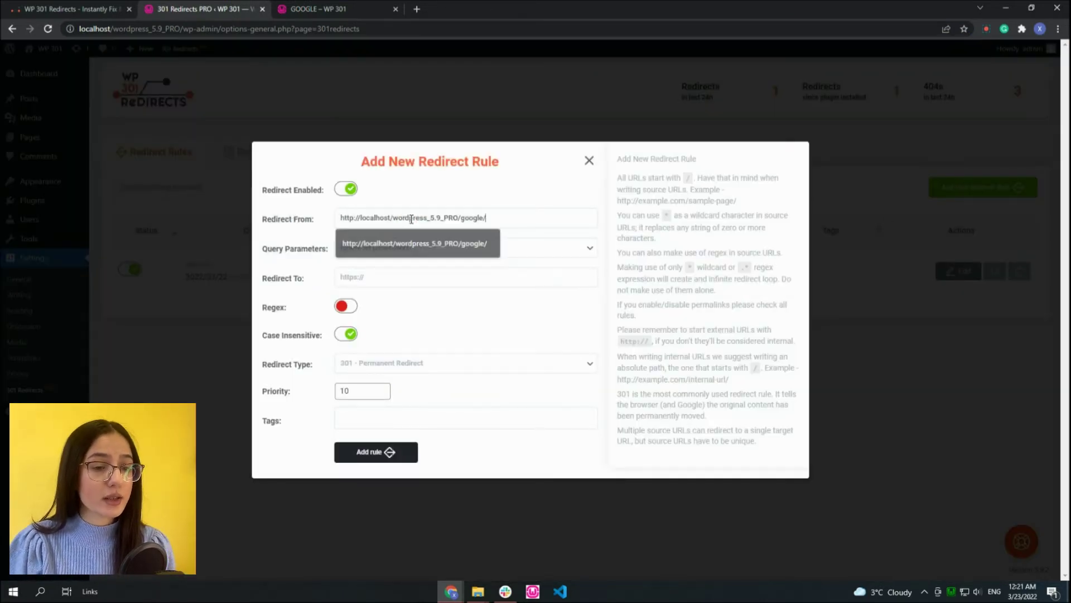
key("Return")
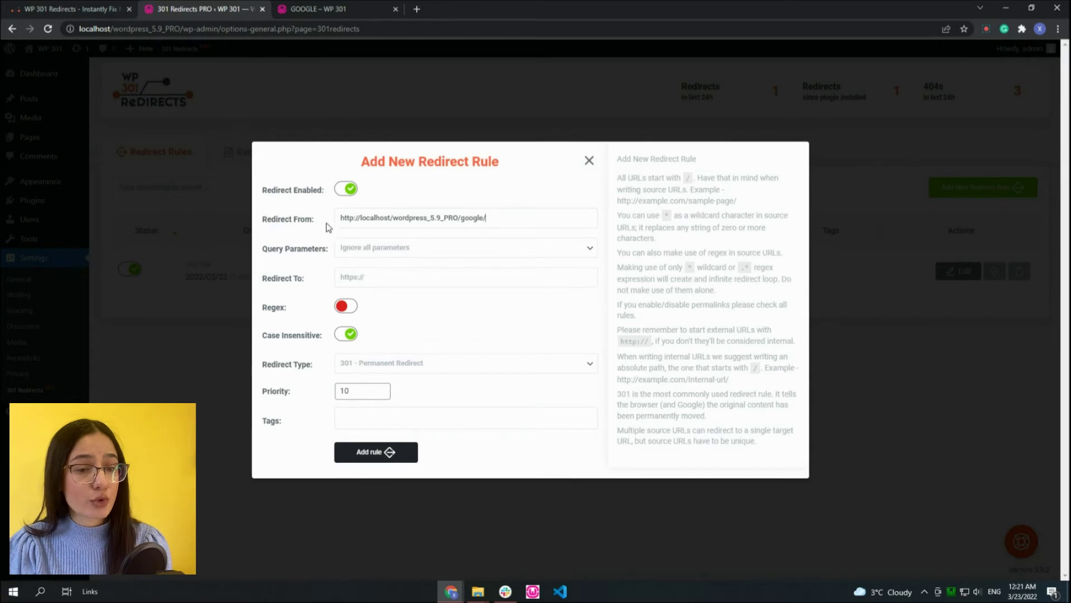
left_click(370, 279)
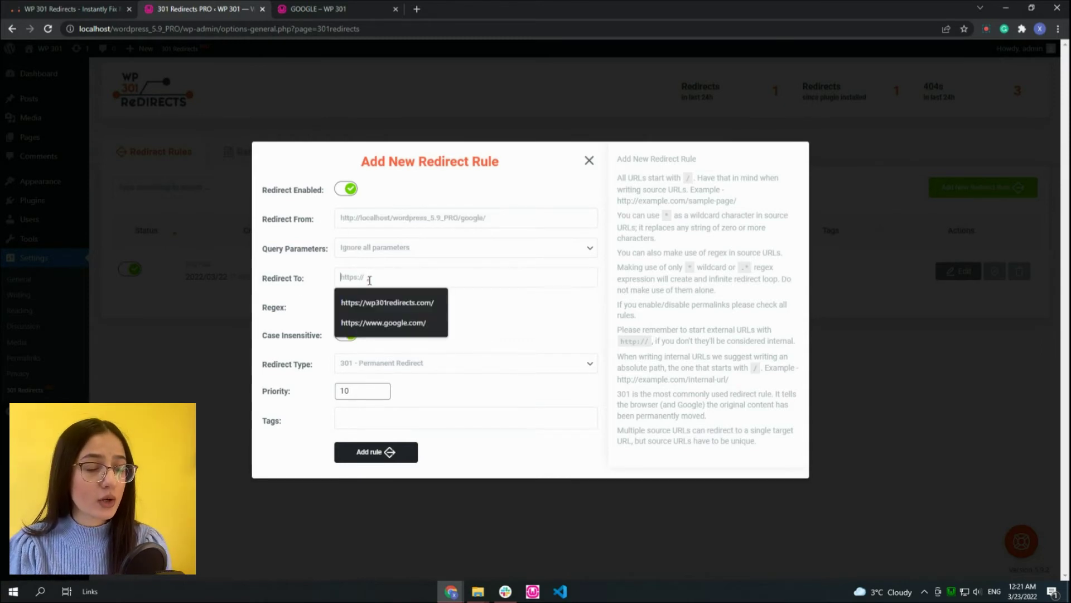
left_click(417, 9)
type("google.com")
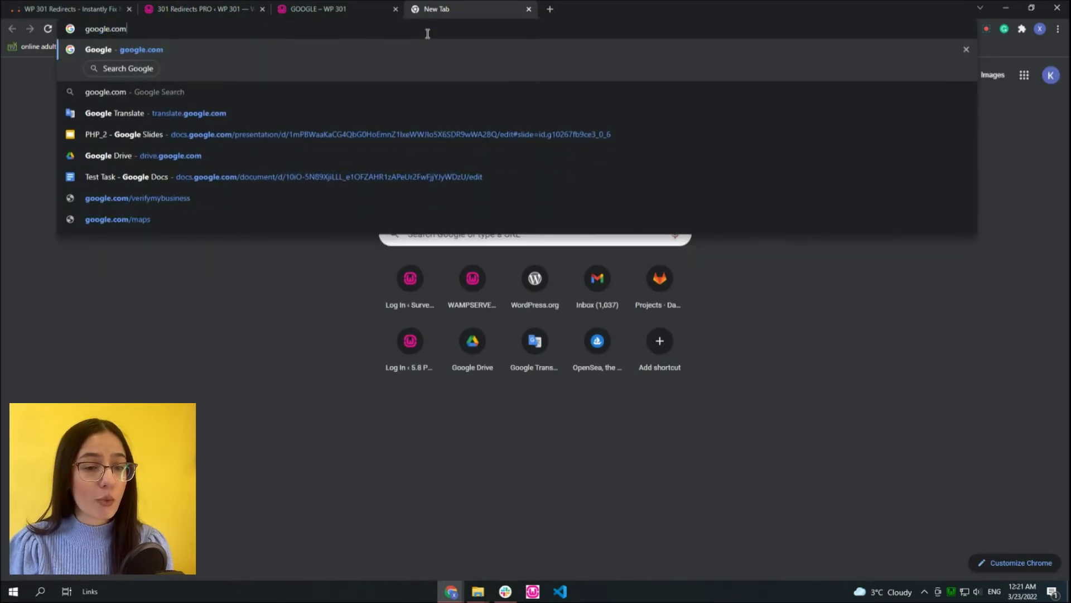
key("Return")
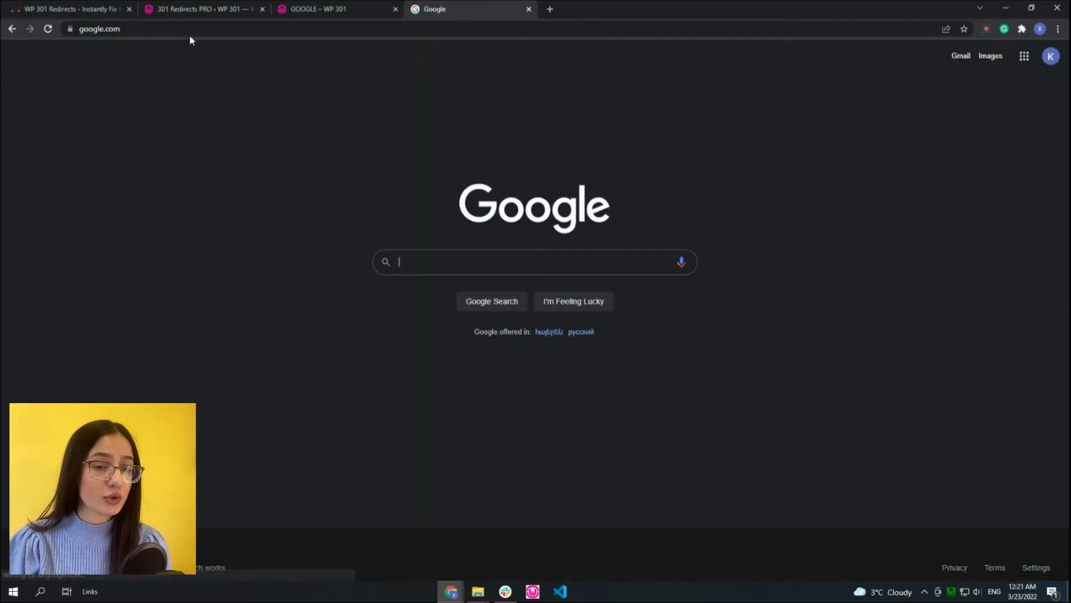
left_click(190, 31)
double_click(198, 31)
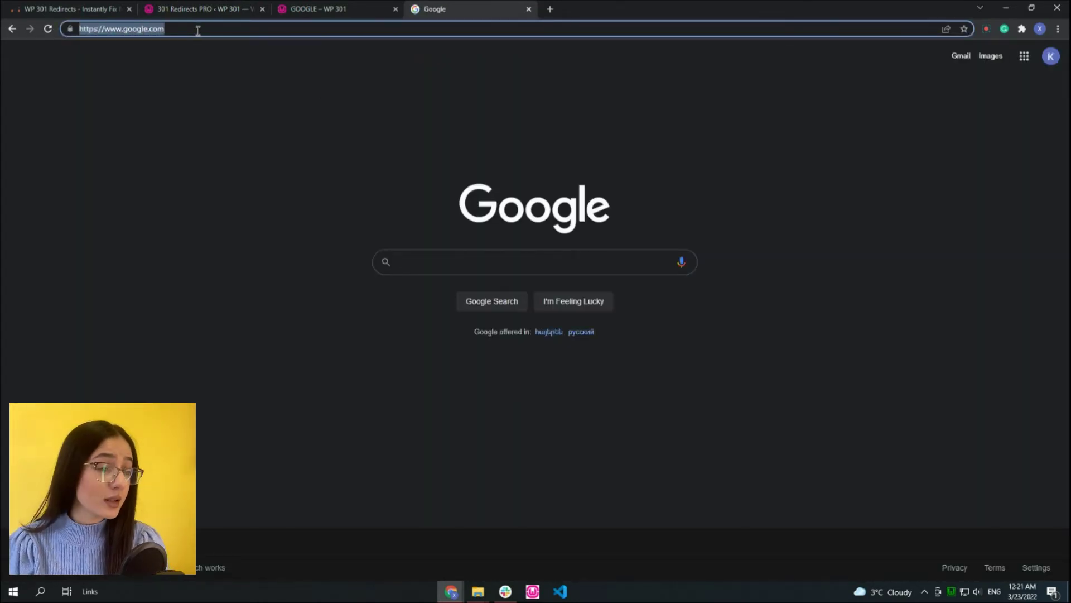
left_click(316, 8)
left_click(216, 8)
left_click(393, 279)
type("https://www.google.com/")
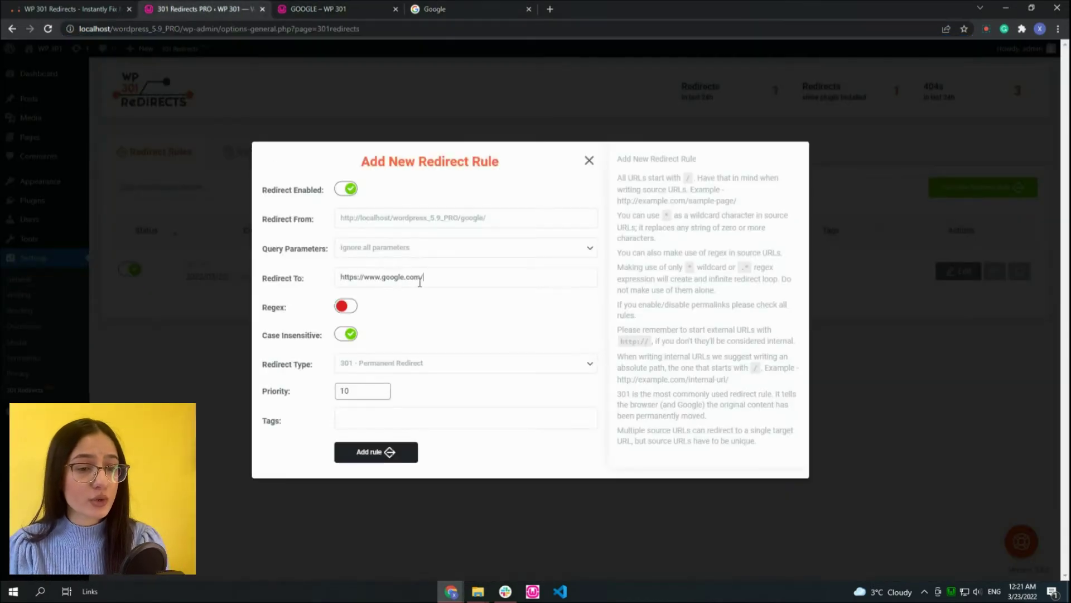
Save the /google/ to google.com rule and verify the site's GOOGLE link redirects.
left_click(366, 460)
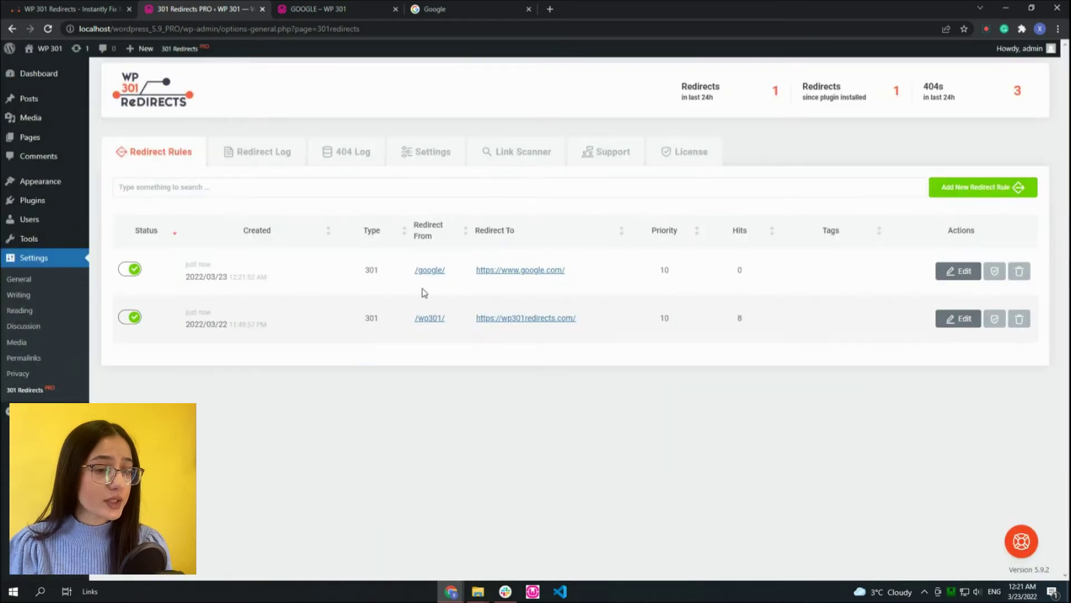
key("Return")
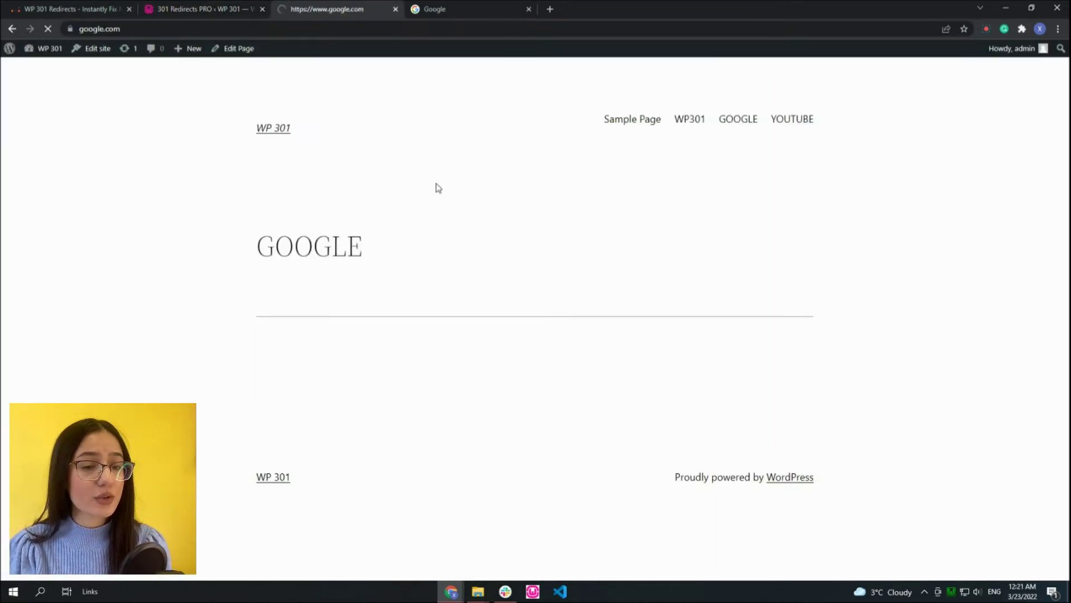
key("alt+Left")
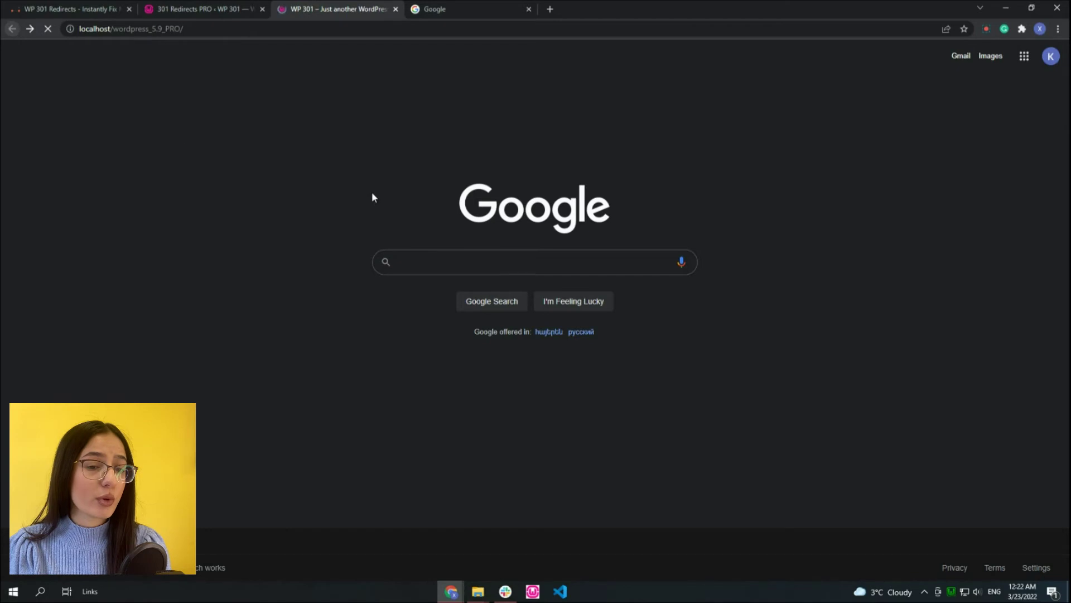
left_click(738, 120)
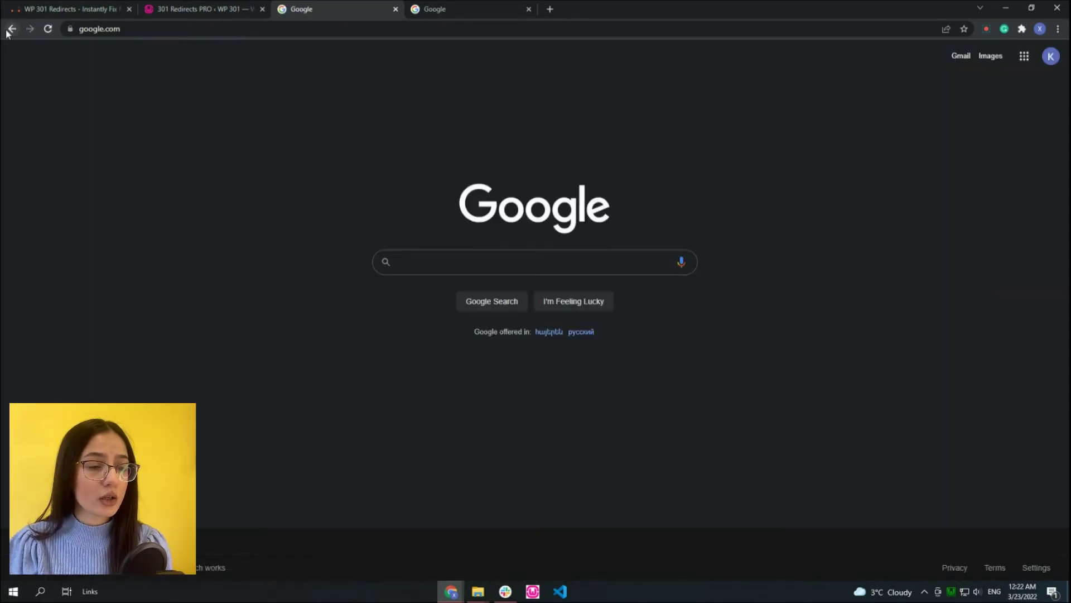
left_click(11, 29)
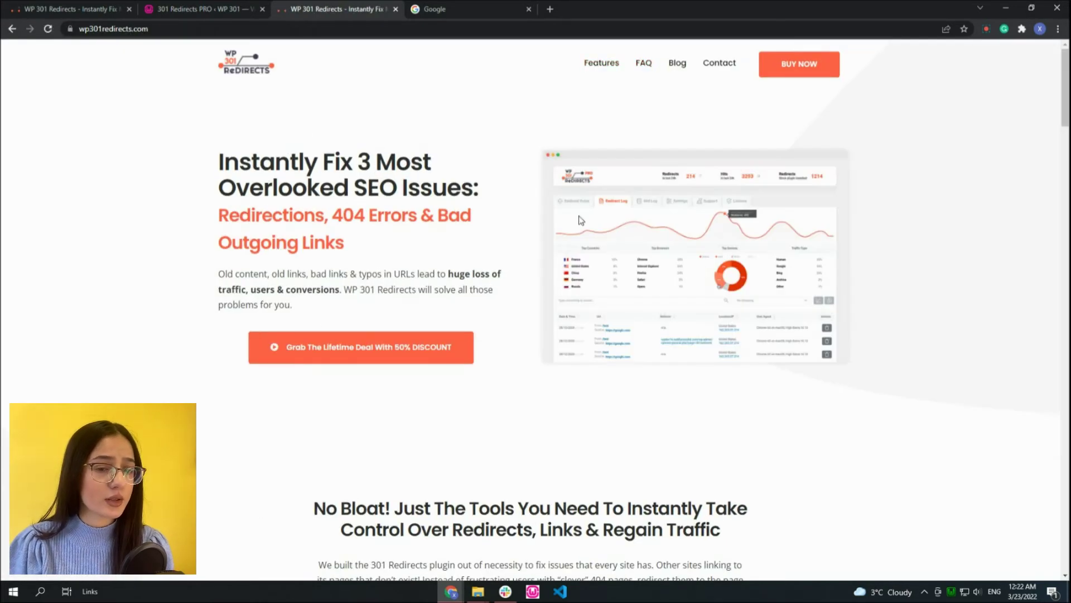
Scroll through the Redirect Log table showing the recent /google/ and /wp301/ hits.
left_click(184, 4)
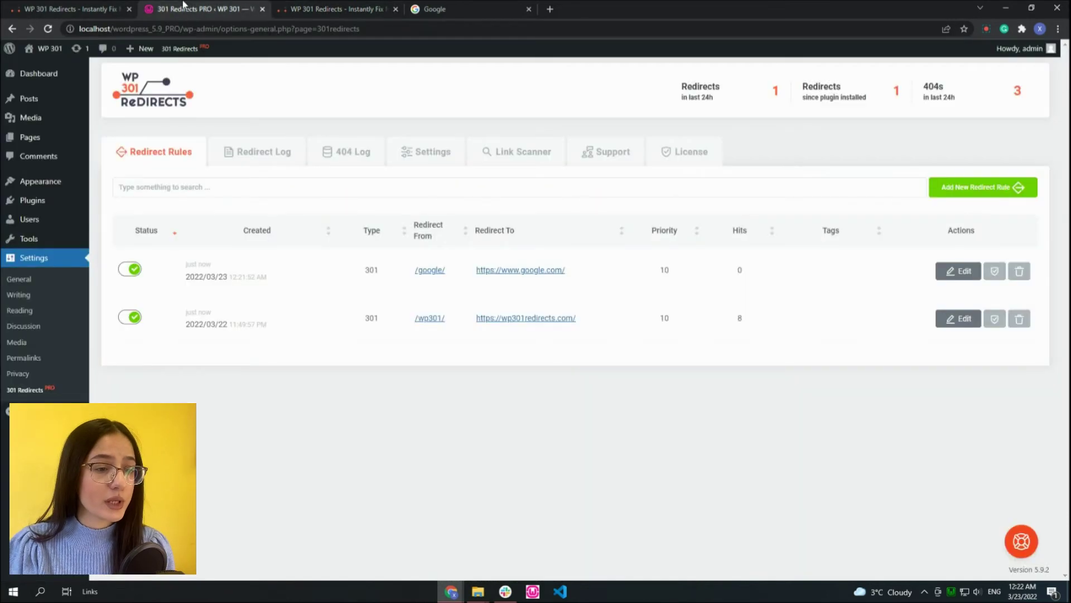
left_click(256, 164)
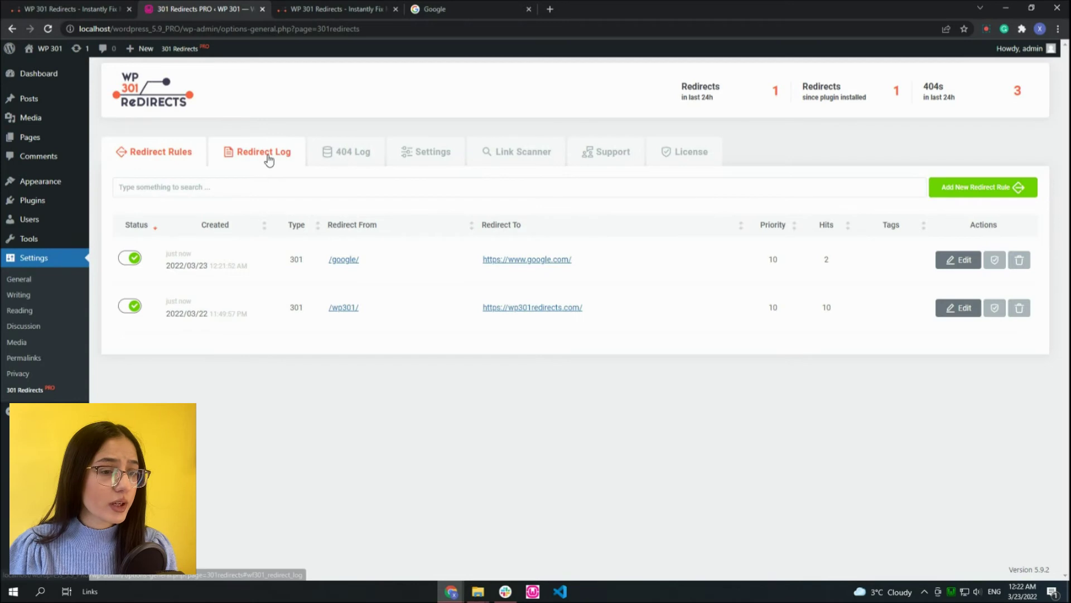
left_click(279, 160)
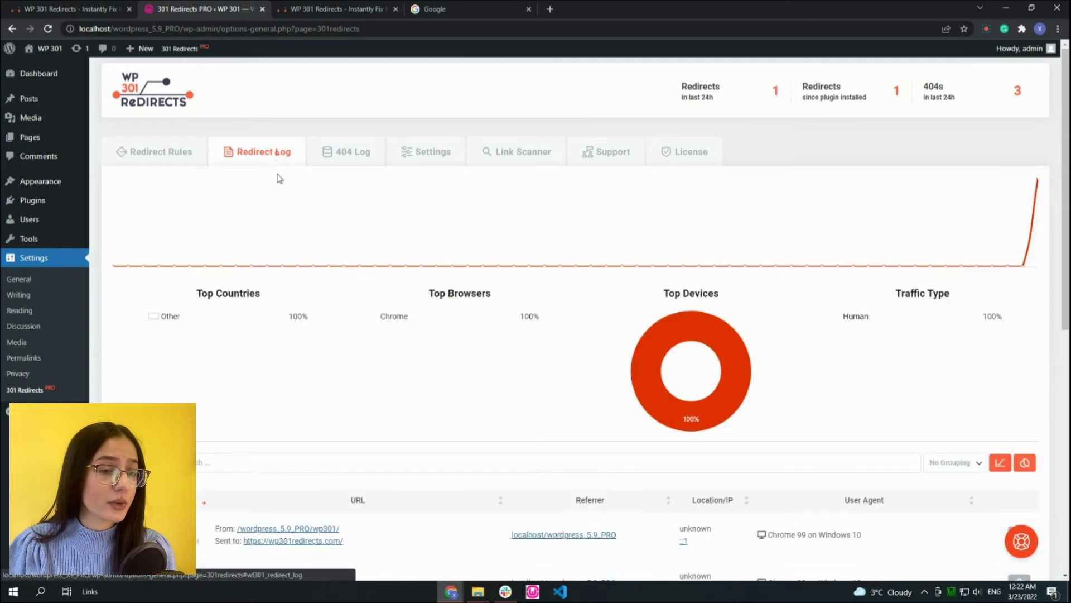
scroll(560, 280, "down", 1)
scroll(560, 281, "down", 4)
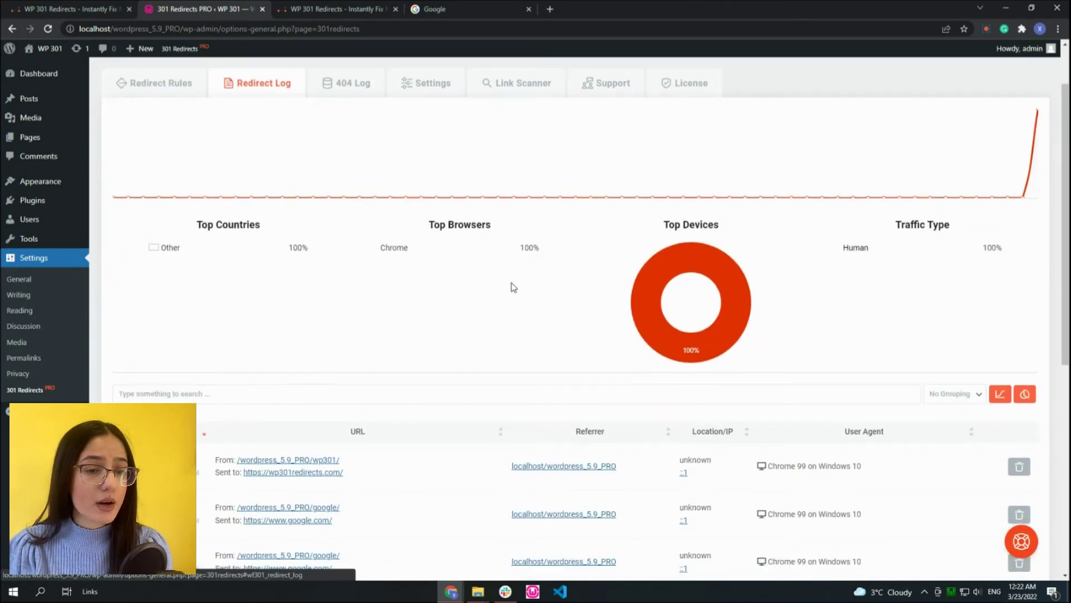
scroll(204, 282, "down", 1)
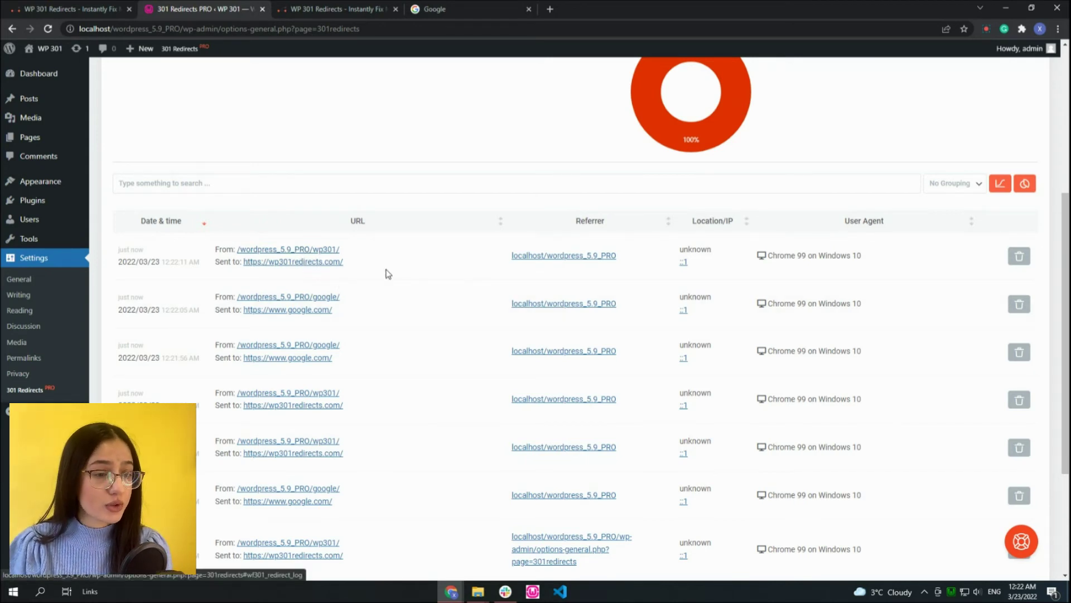
scroll(279, 273, "up", 2)
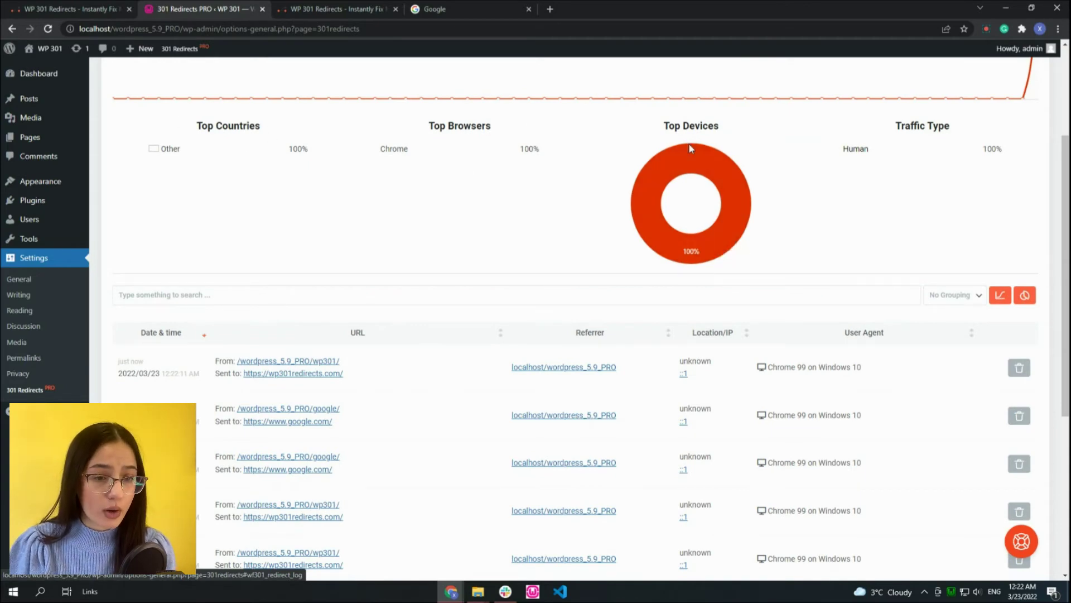
scroll(751, 393, "down", 3)
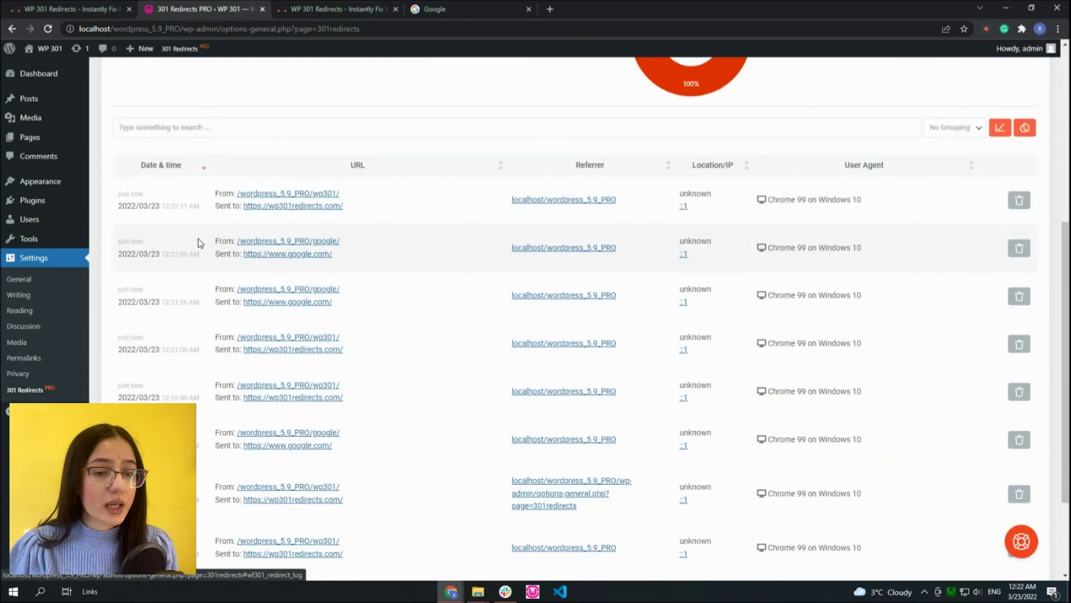
scroll(199, 239, "up", 6)
left_click(352, 150)
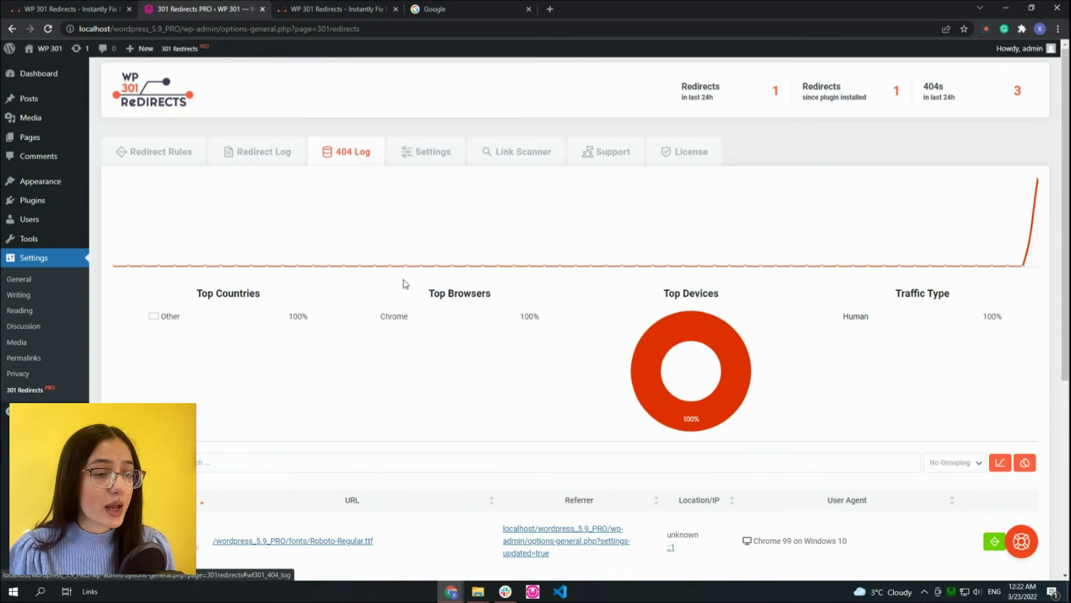
Look over the 404 Log, then scroll through the plugin's General settings.
scroll(391, 295, "down", 1)
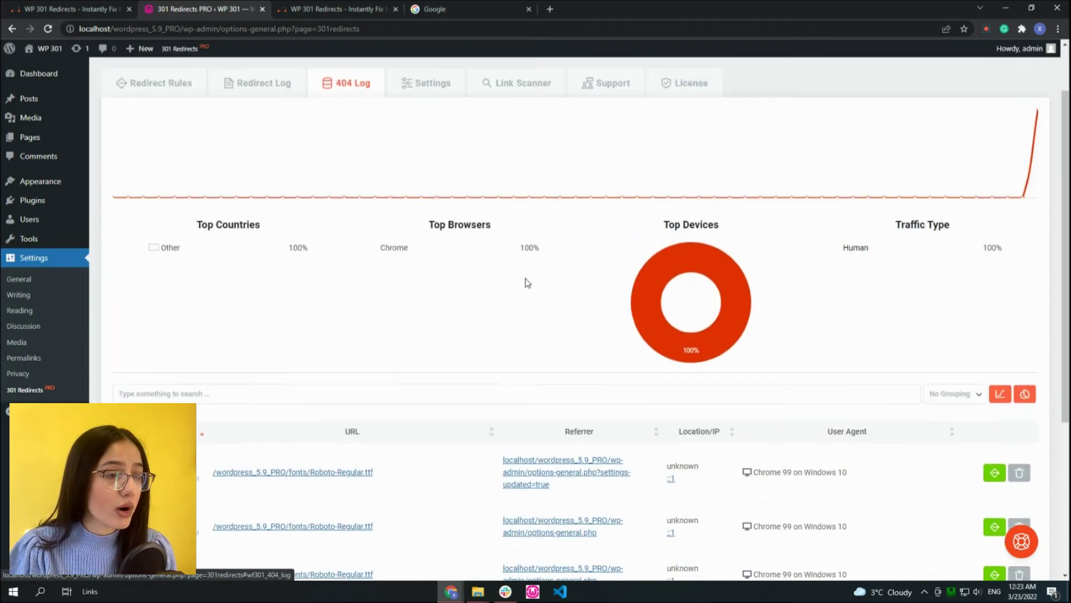
scroll(391, 184, "up", 1)
left_click(441, 152)
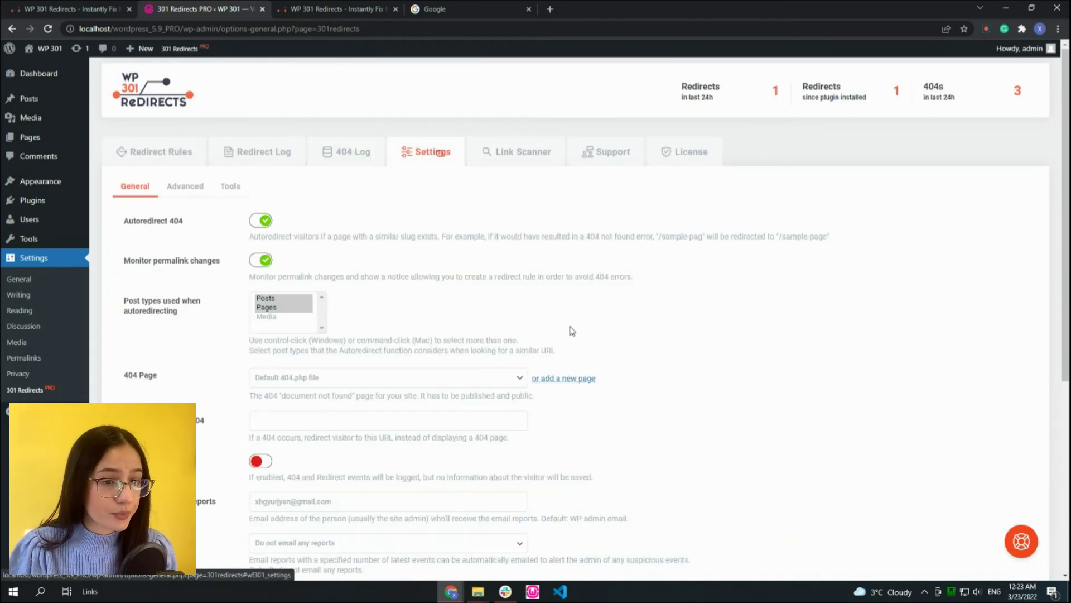
scroll(243, 351, "down", 3)
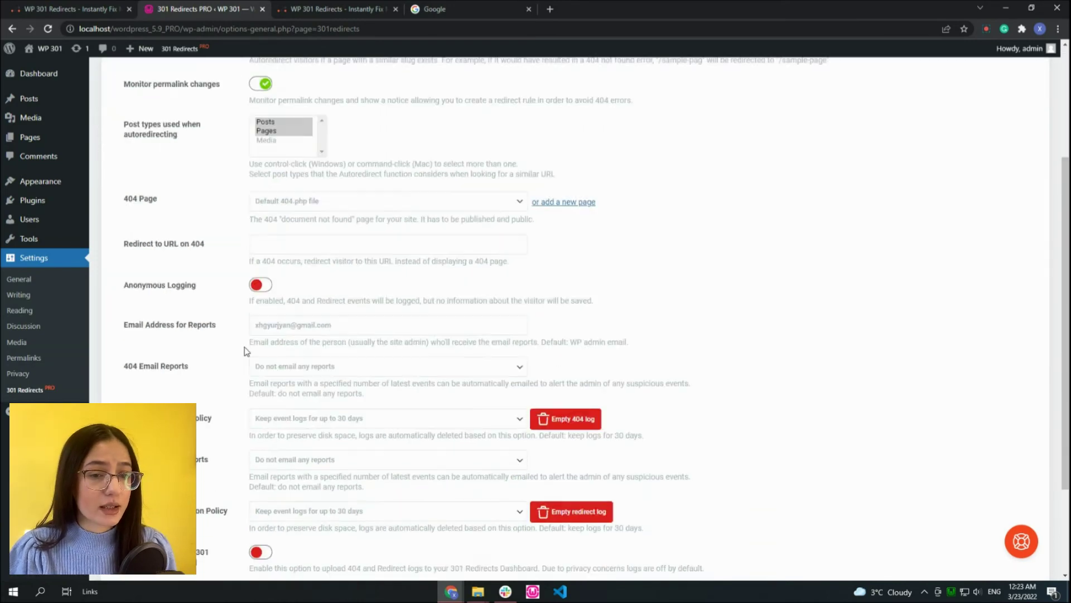
scroll(244, 351, "down", 2)
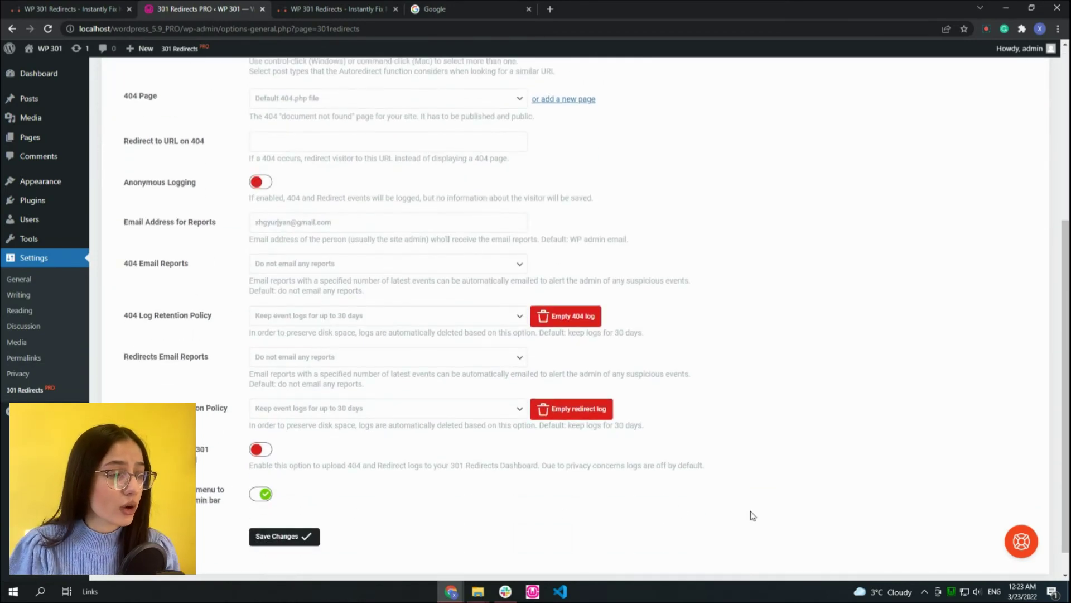
scroll(758, 447, "up", 5)
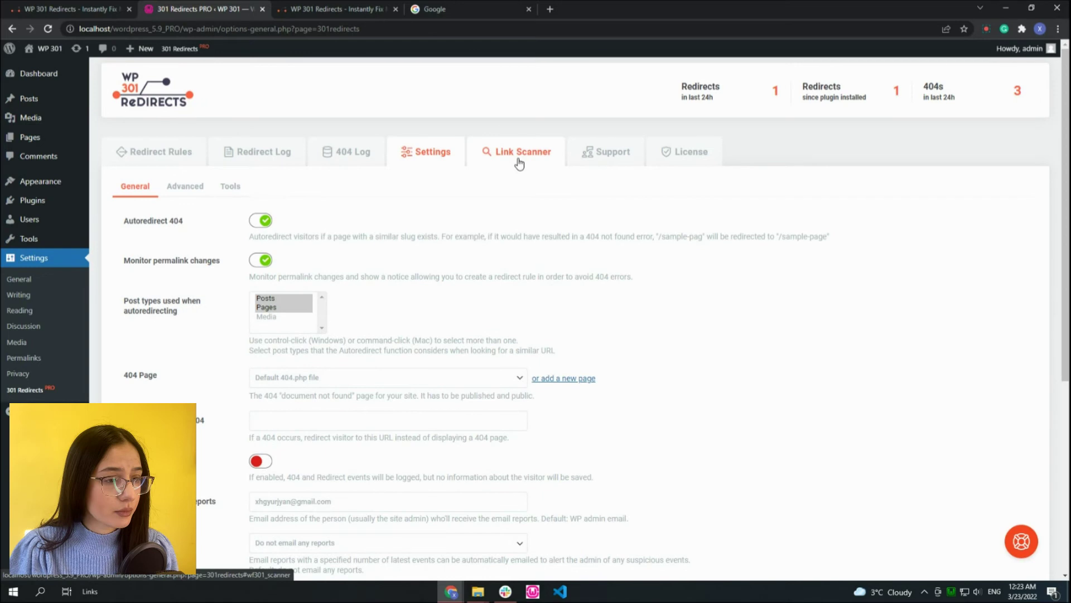
left_click(609, 154)
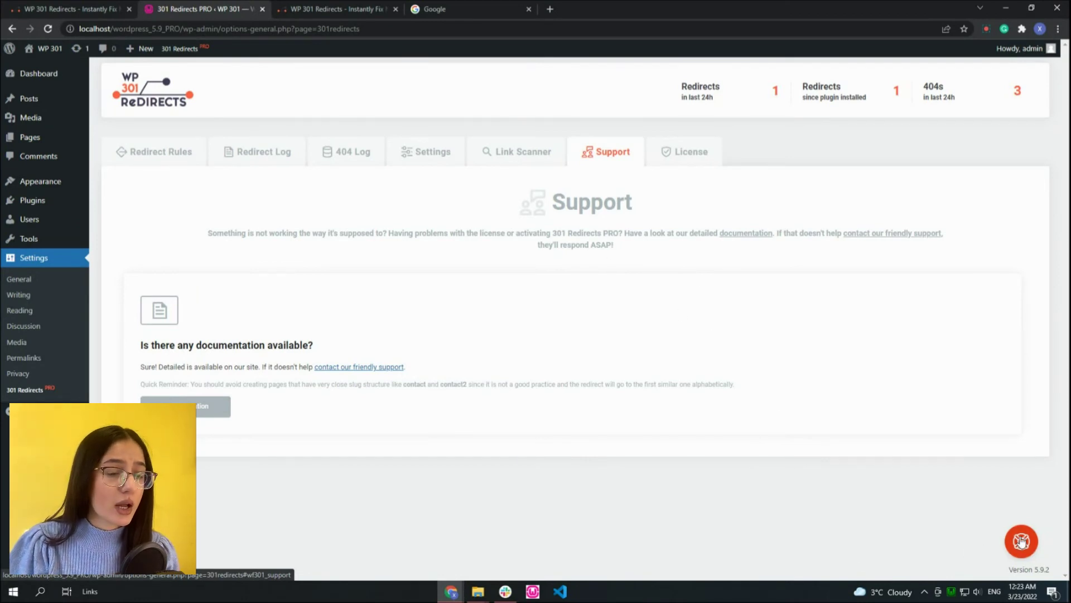
Open the Support page's instant Answers help panel and close it again.
left_click(1027, 553)
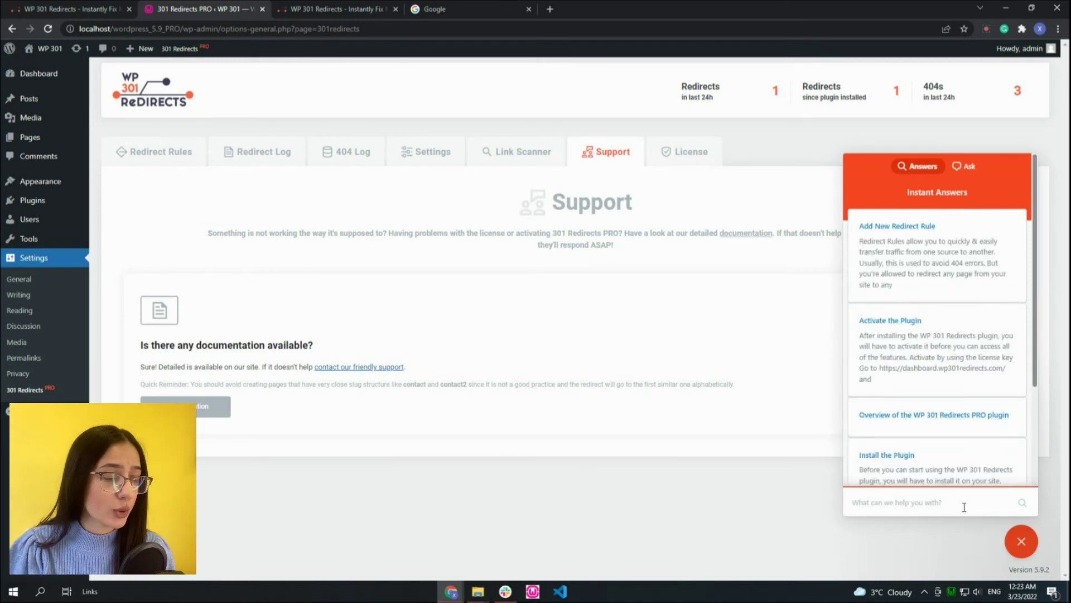
left_click(1025, 544)
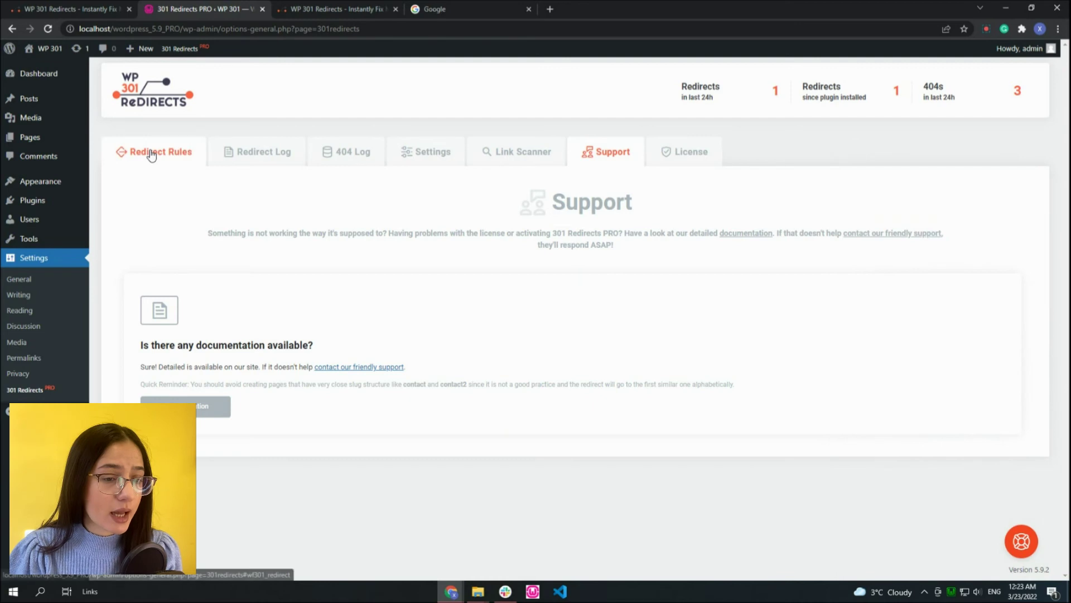
Test the /wp301/ rule, then find its new 12:23:47 hit in the Redirect Log.
left_click(150, 154)
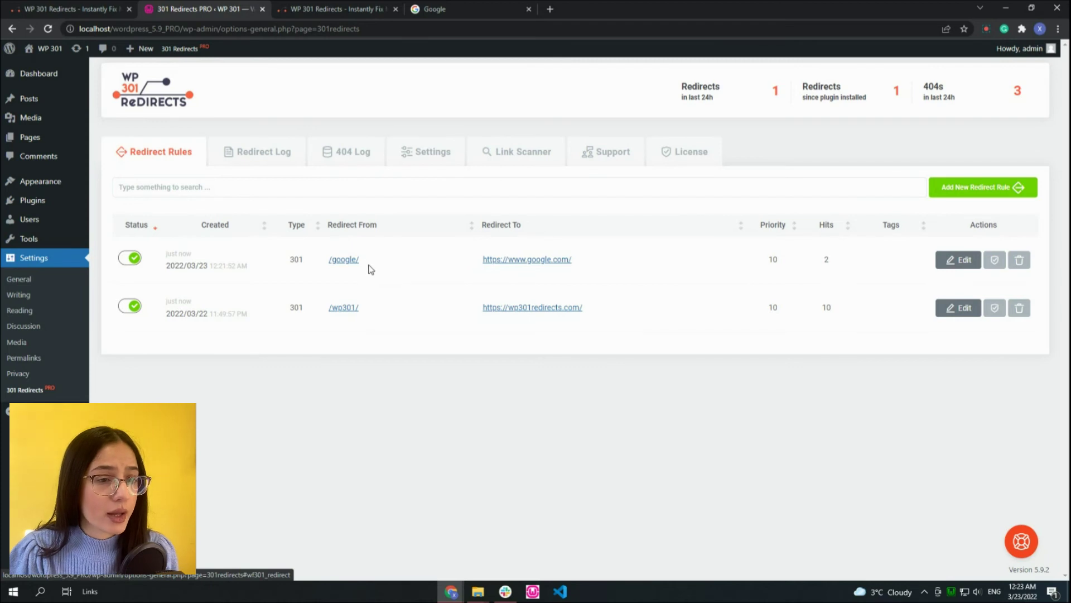
left_click(350, 308)
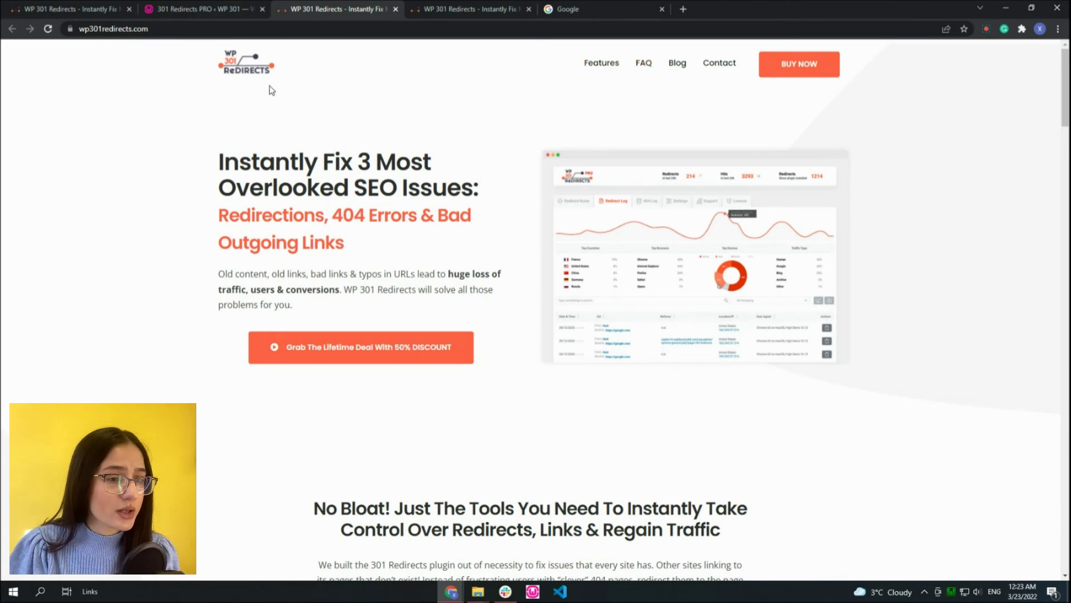
left_click(235, 6)
left_click(252, 153)
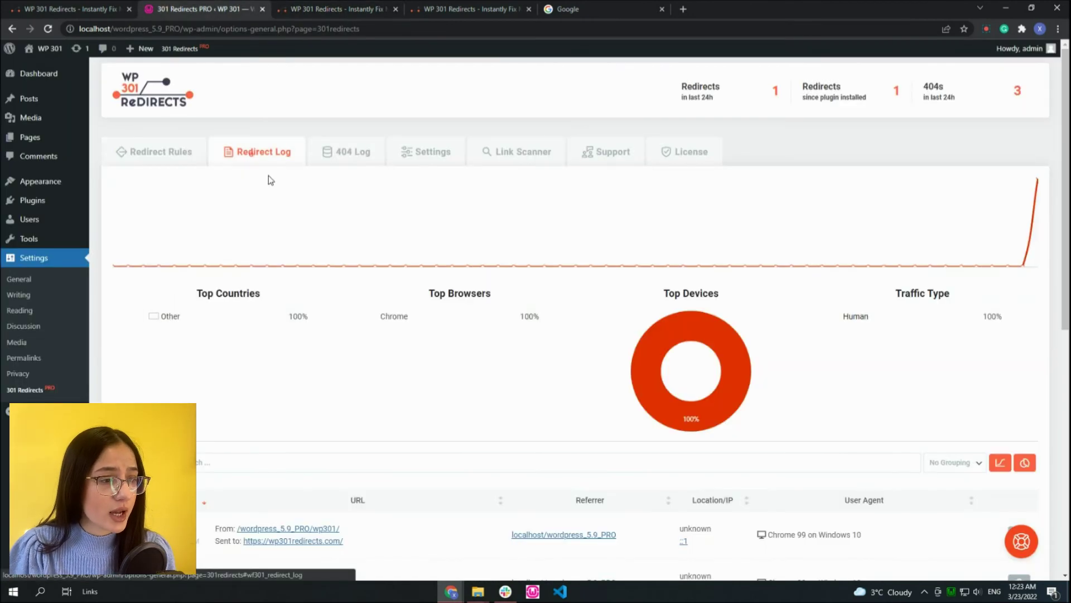
scroll(295, 265, "down", 1)
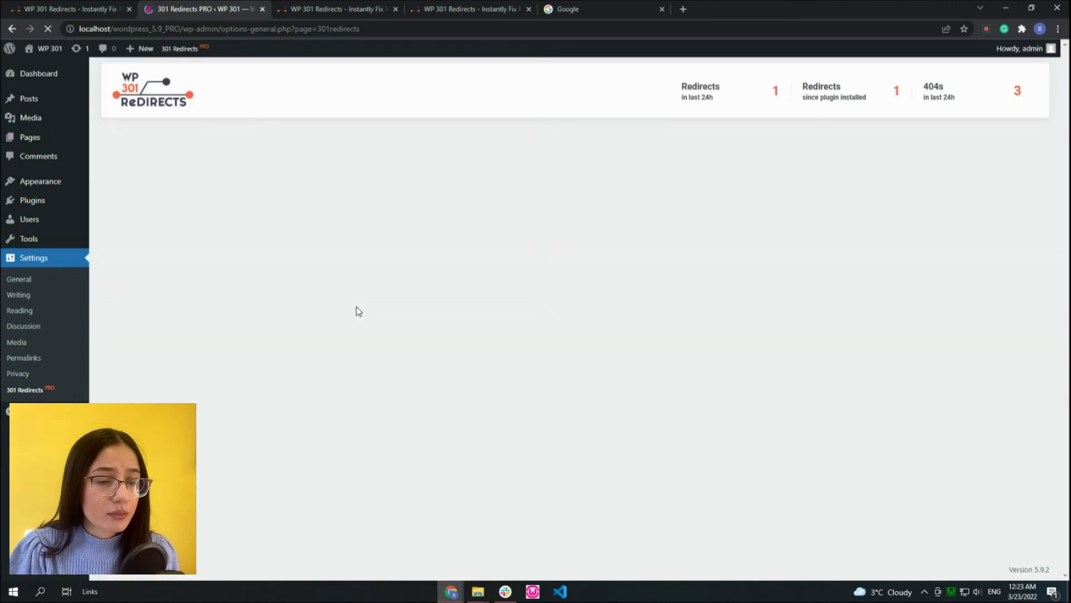
scroll(329, 346, "down", 2)
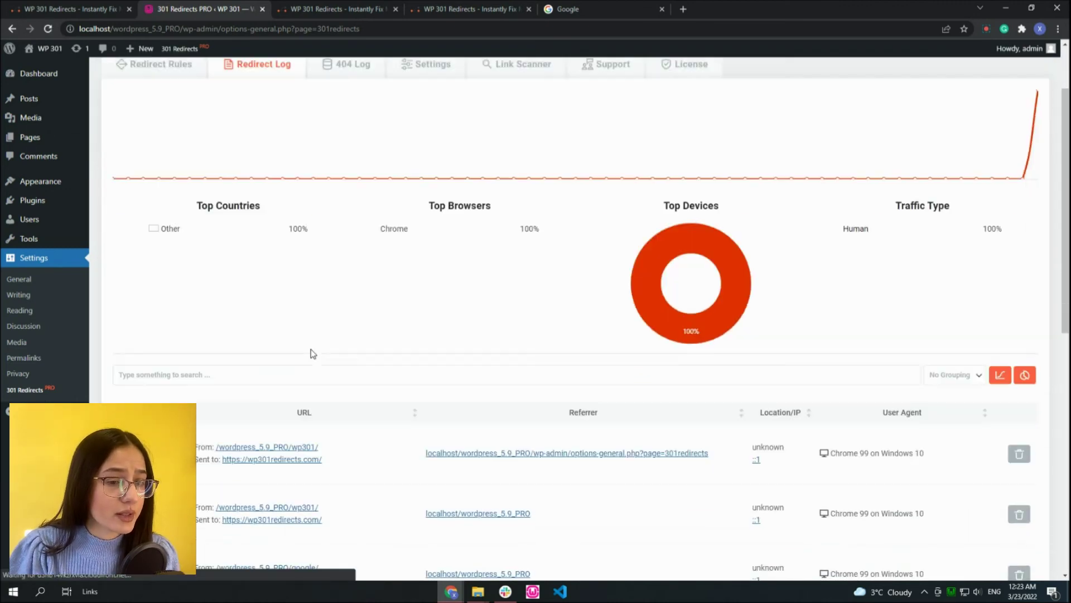
scroll(313, 351, "down", 2)
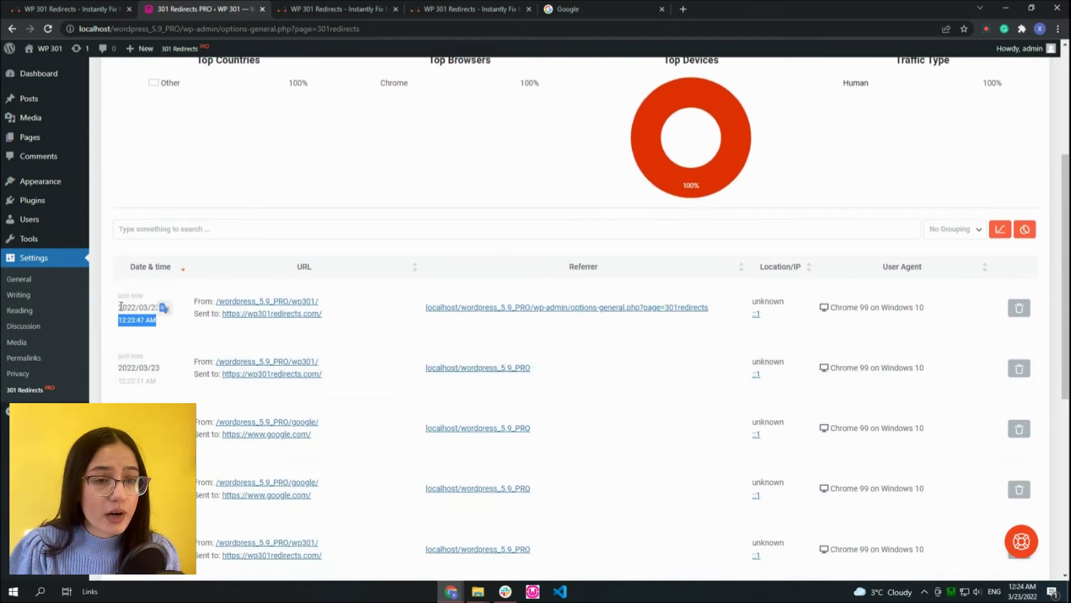
left_click(184, 306)
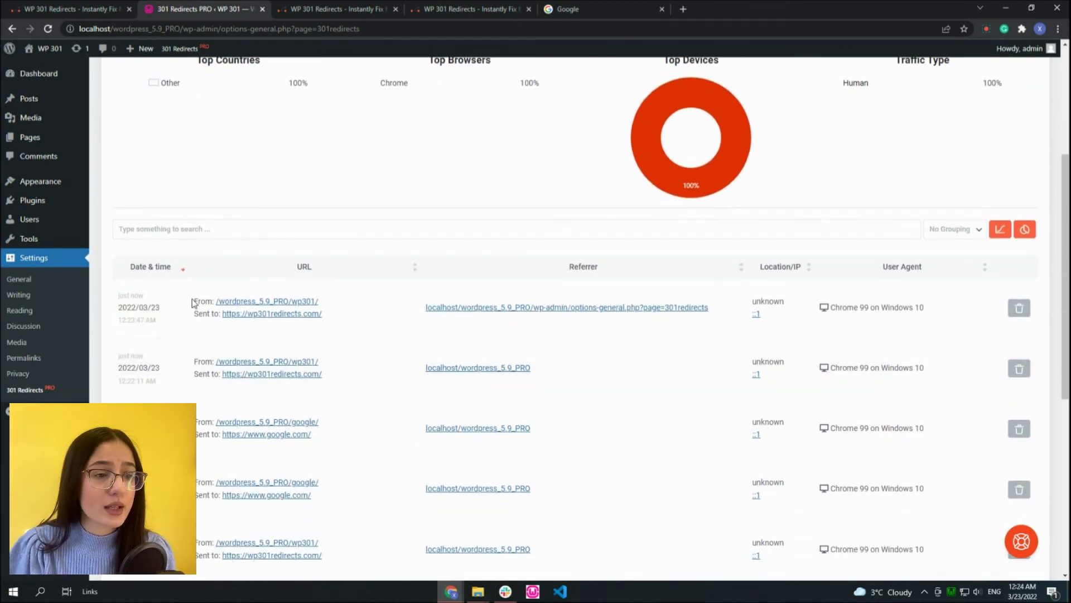